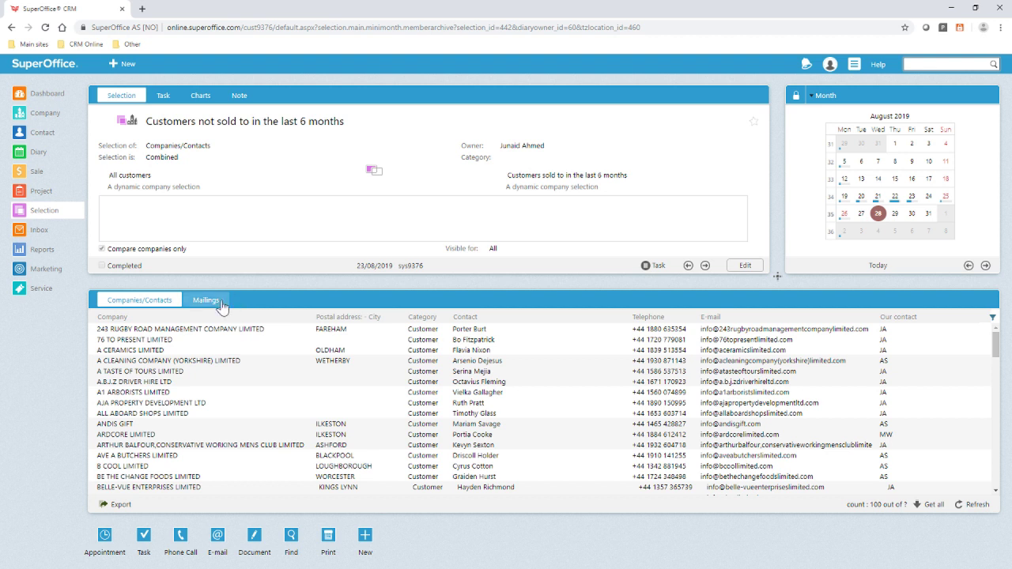
- Create mailing 'Q2 product offer' with subject '<customer.firstname> here is a product update for you' and a new sender name and address
click(222, 303)
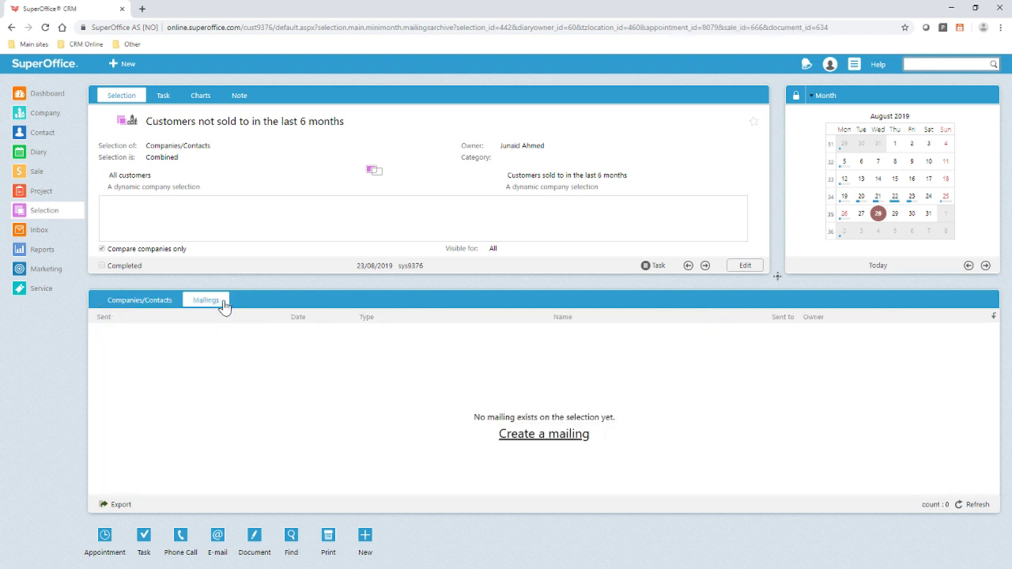
click(582, 441)
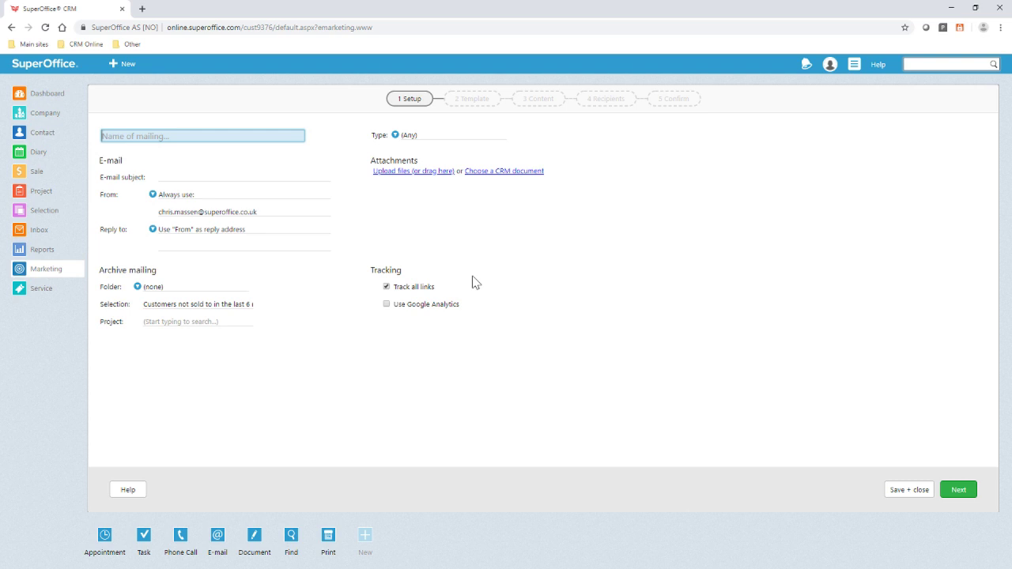
text(Q2 product offer)
key(Tab)
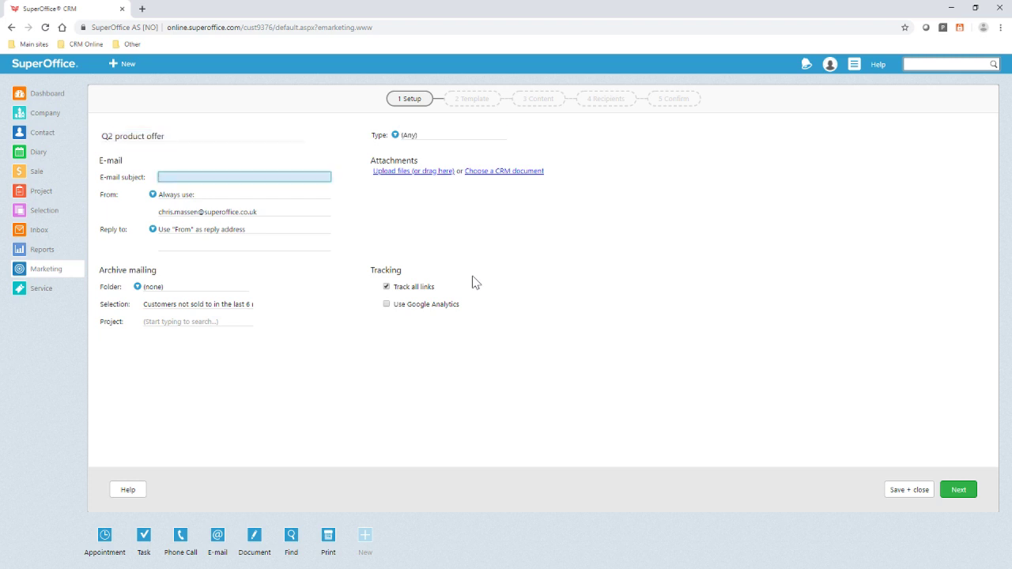
text(<customer.firstname> here is a product update for you!)
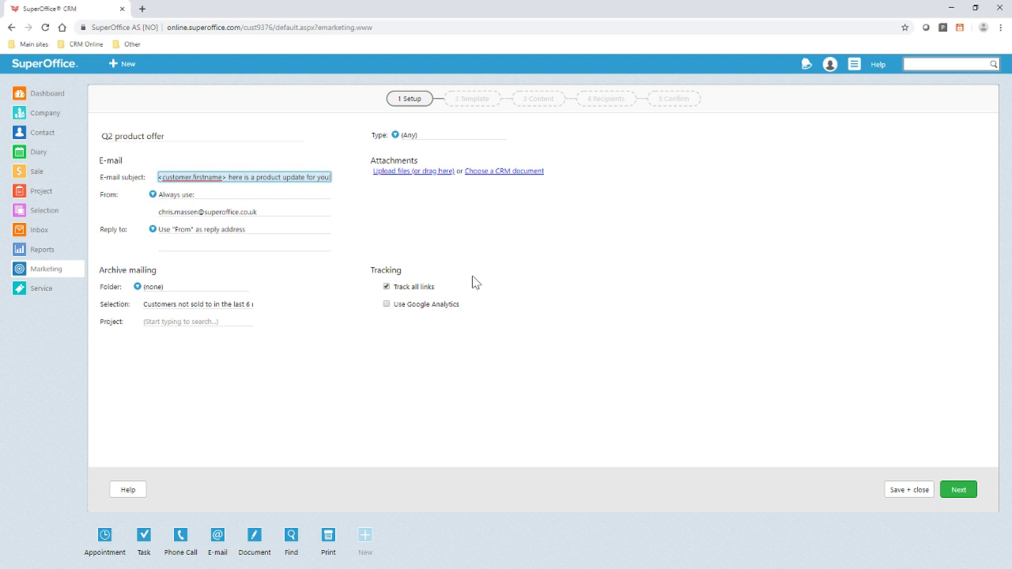
key(Tab)
key(Tab)
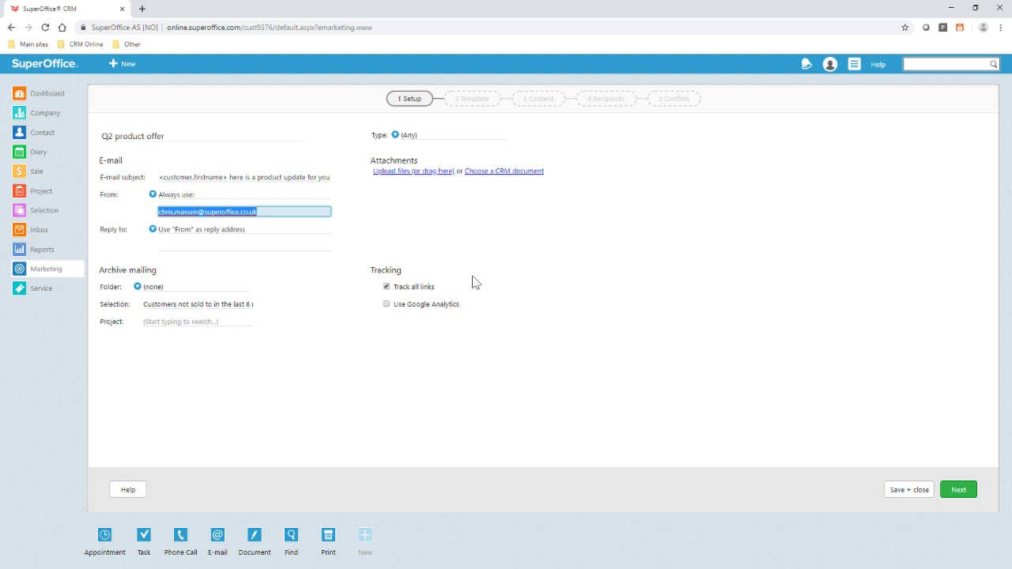
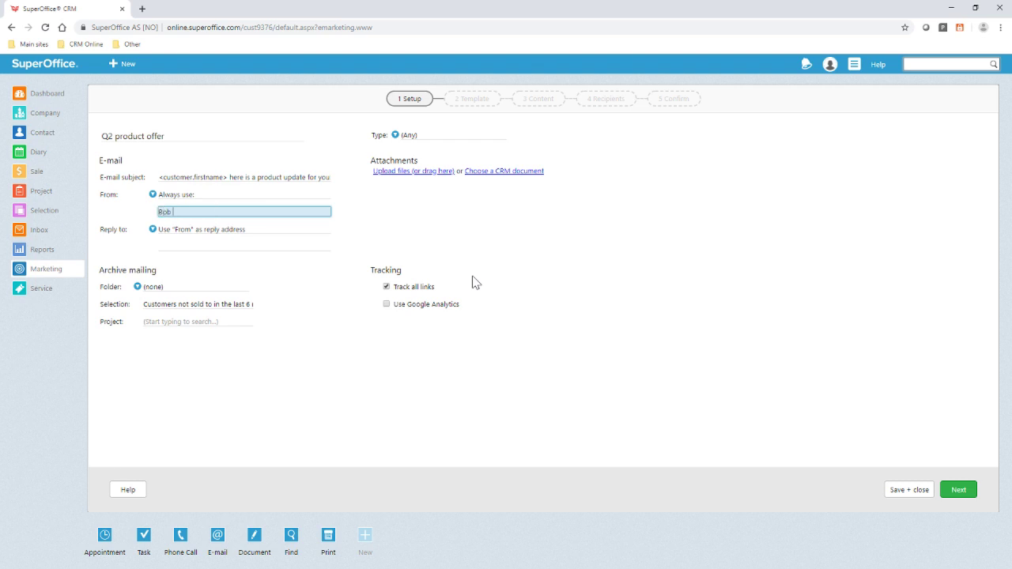
key(Tab)
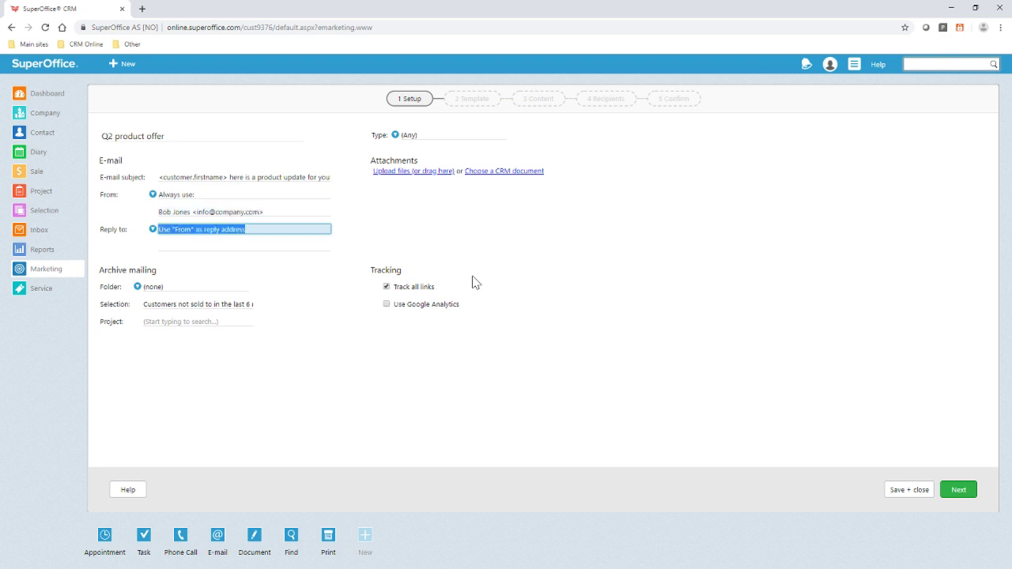
key(alt+Down)
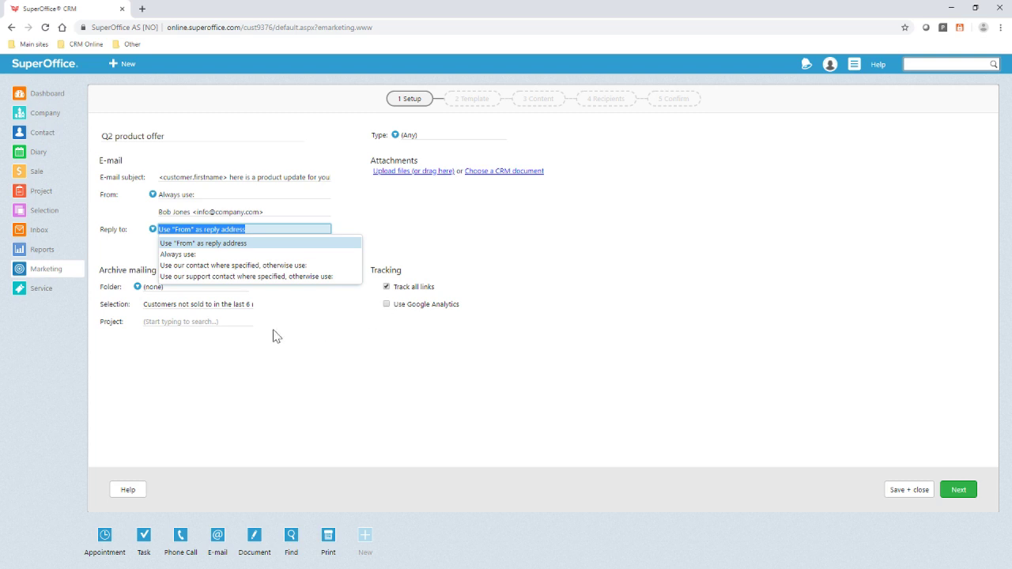
- Archive the mailing under project Q2 Product Offer and set its type to News
click(237, 322)
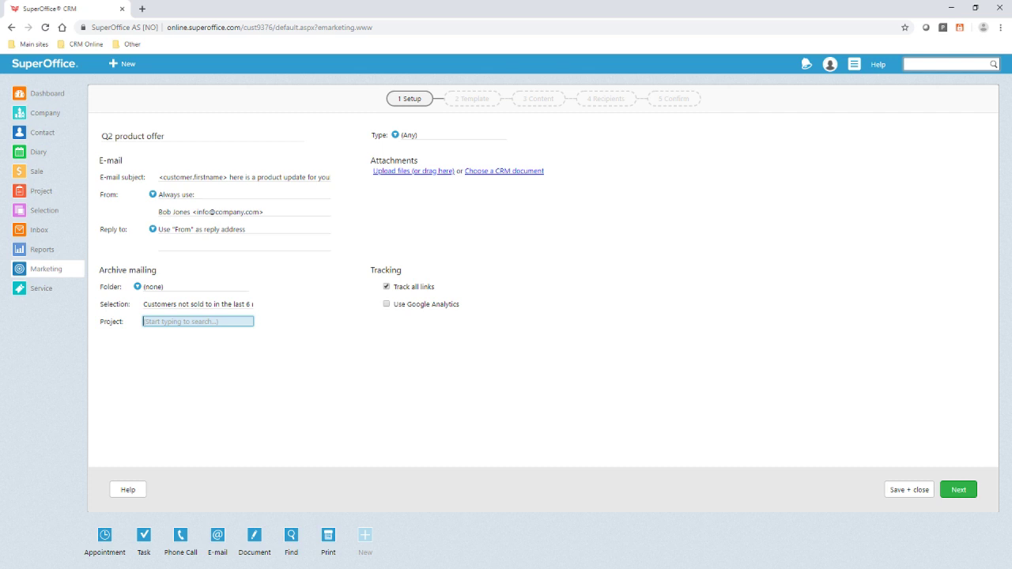
text(q2)
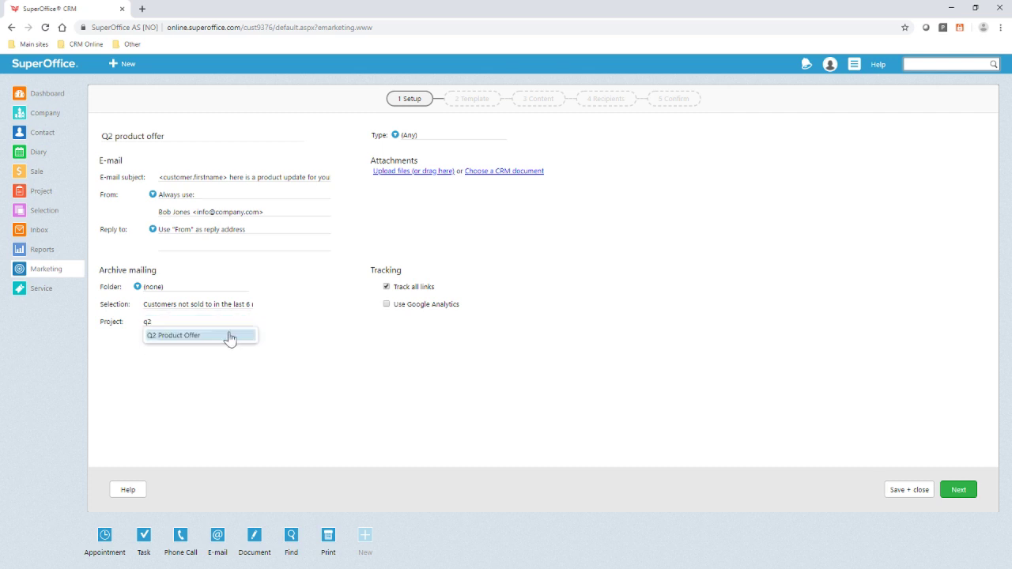
click(229, 338)
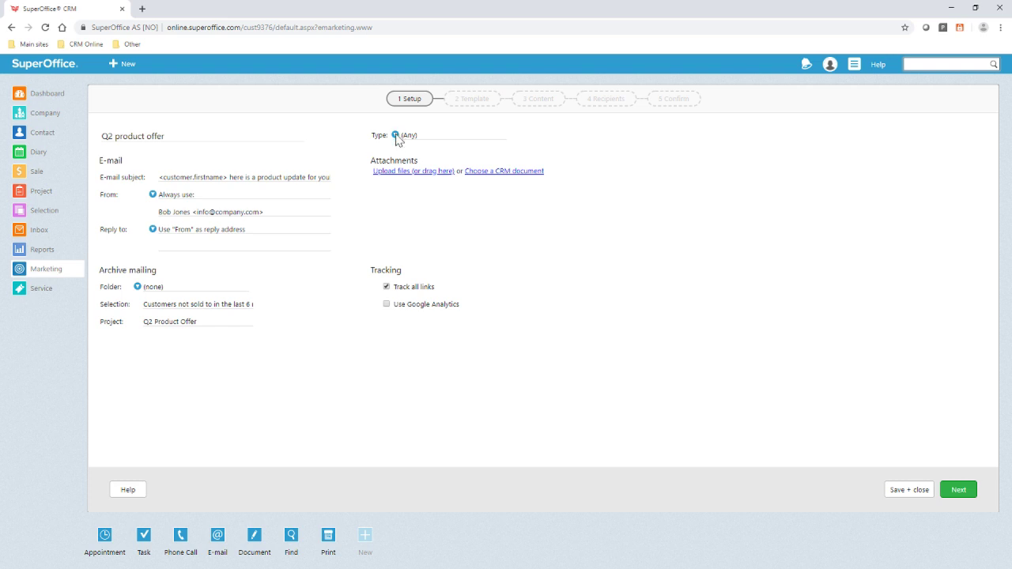
click(396, 136)
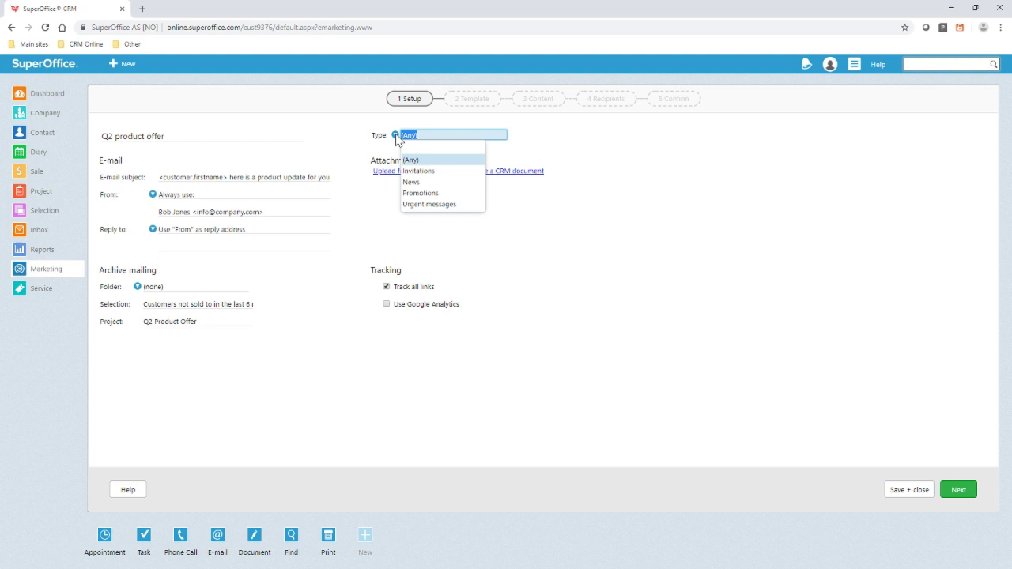
click(410, 182)
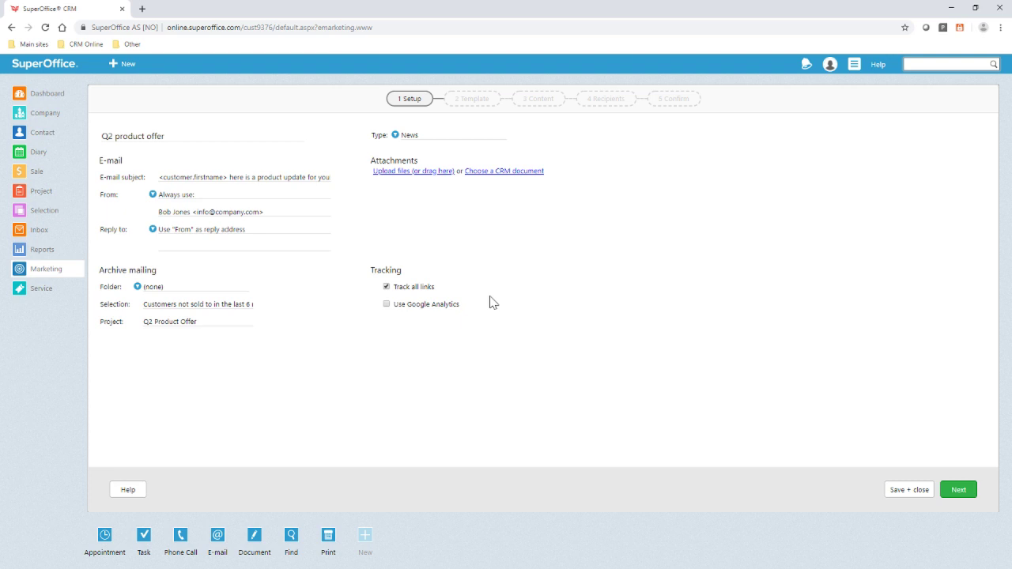
click(959, 489)
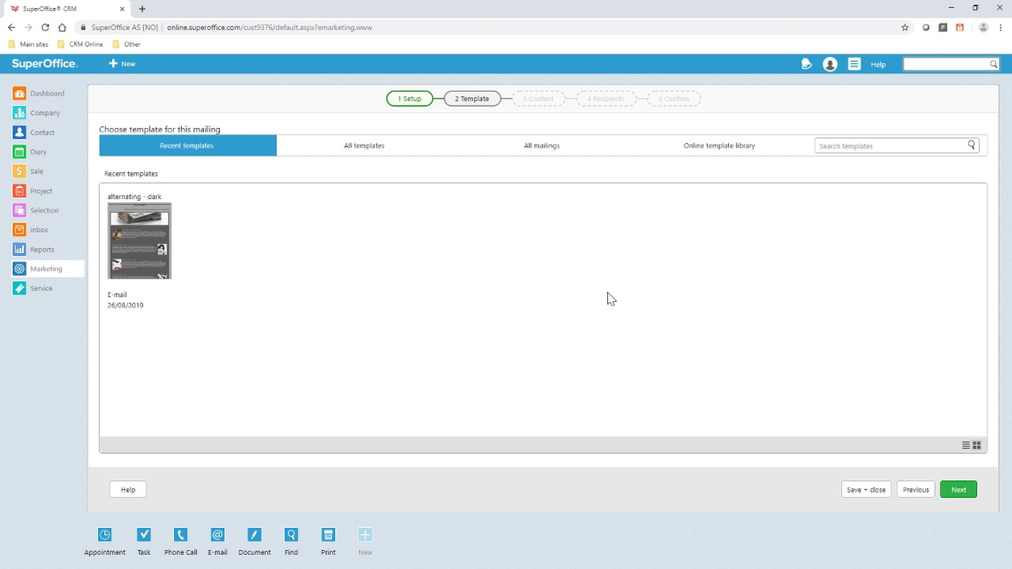
- Search the online template library for 'news' and apply the Sale/Newsletter template
click(703, 148)
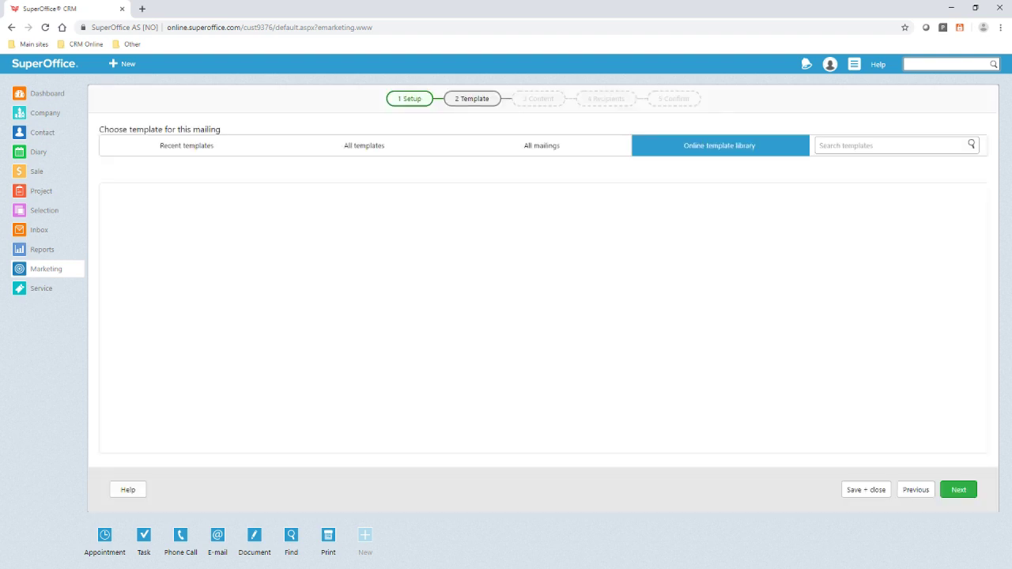
text(news)
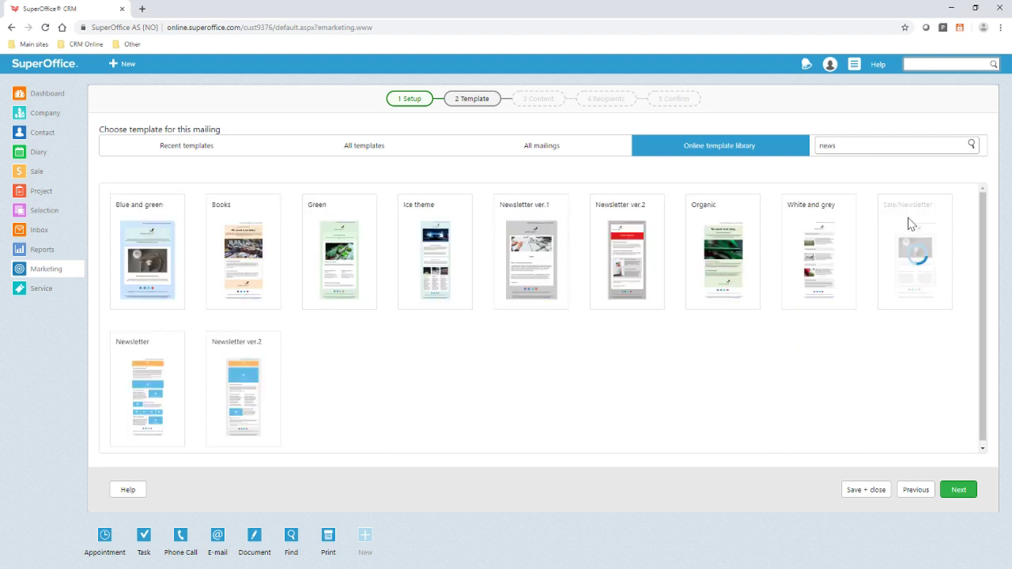
click(909, 224)
click(566, 457)
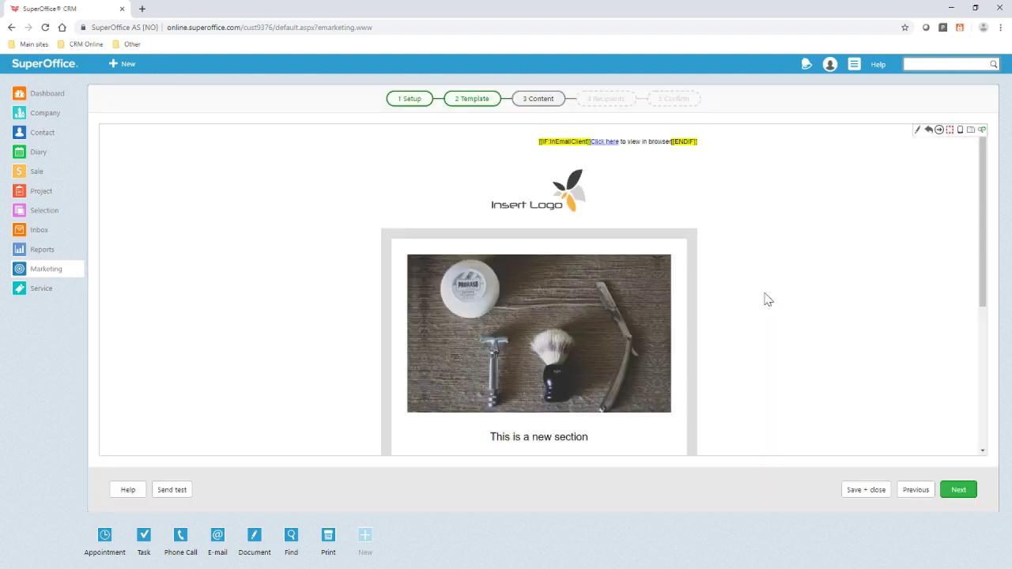
- Inspect the right-hand column paragraph's Body, Image and Layout settings, then cancel without changes
scroll(766, 299, down, 3)
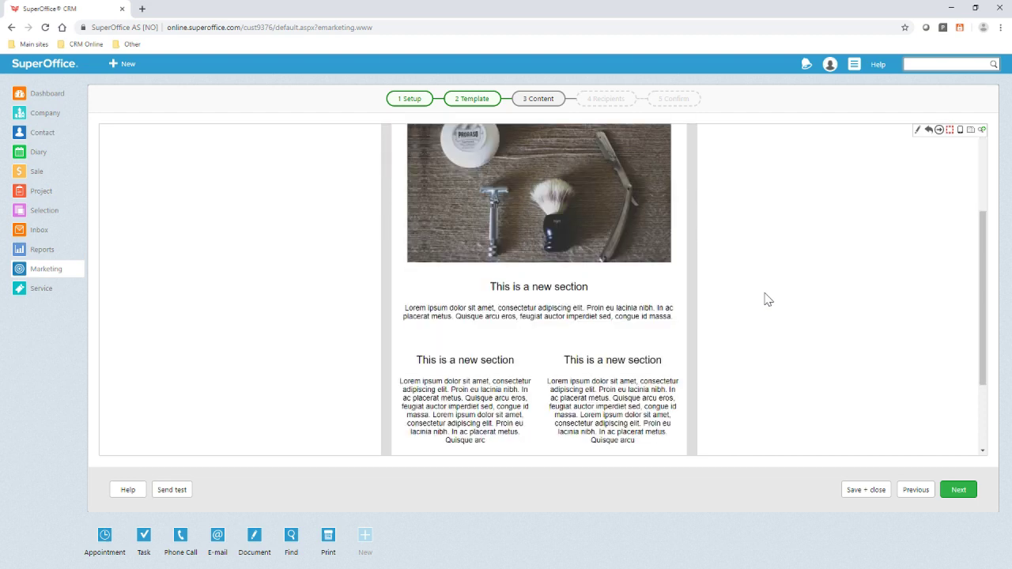
scroll(767, 299, down, 1)
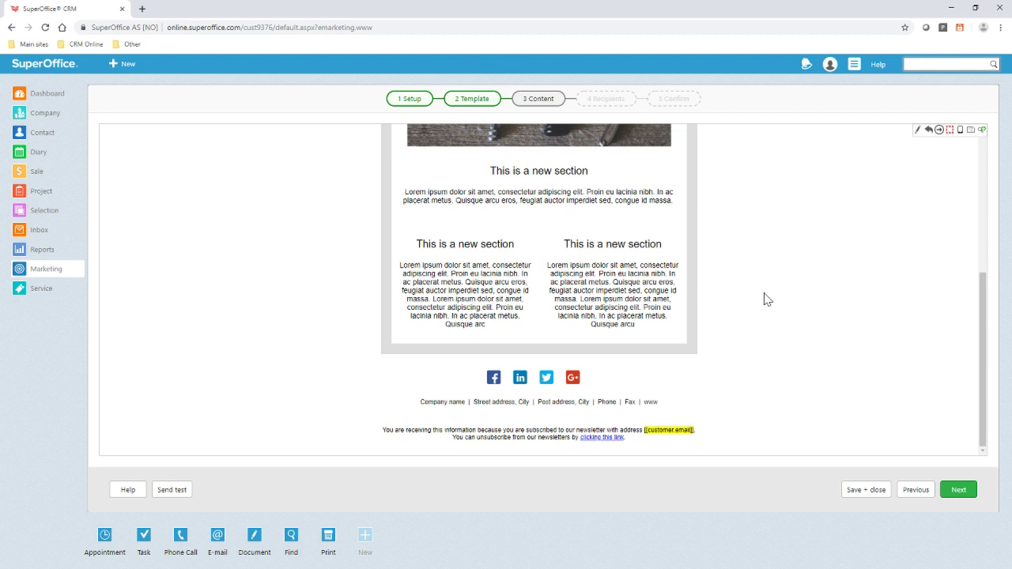
mouse_move(615, 241)
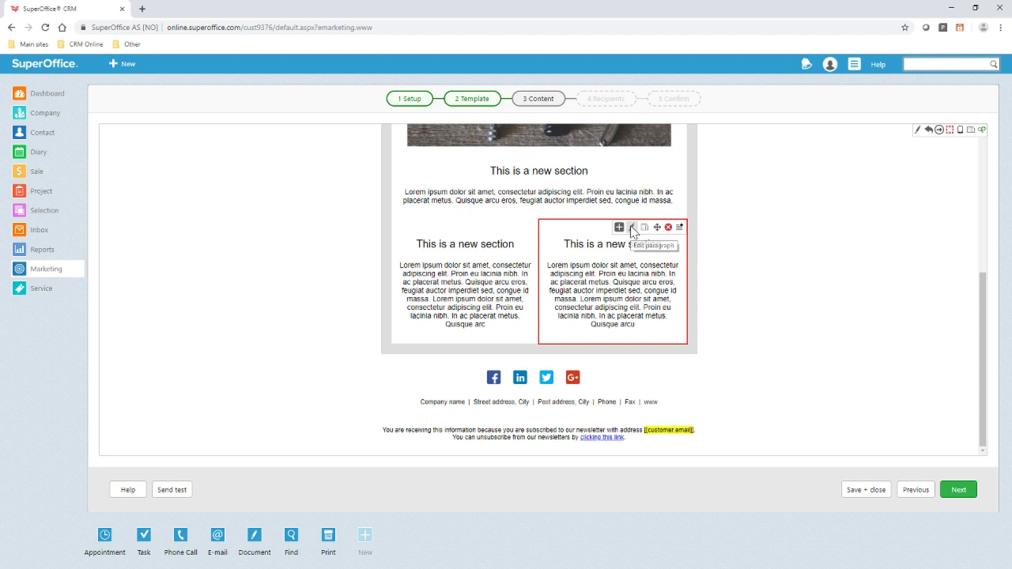
click(631, 228)
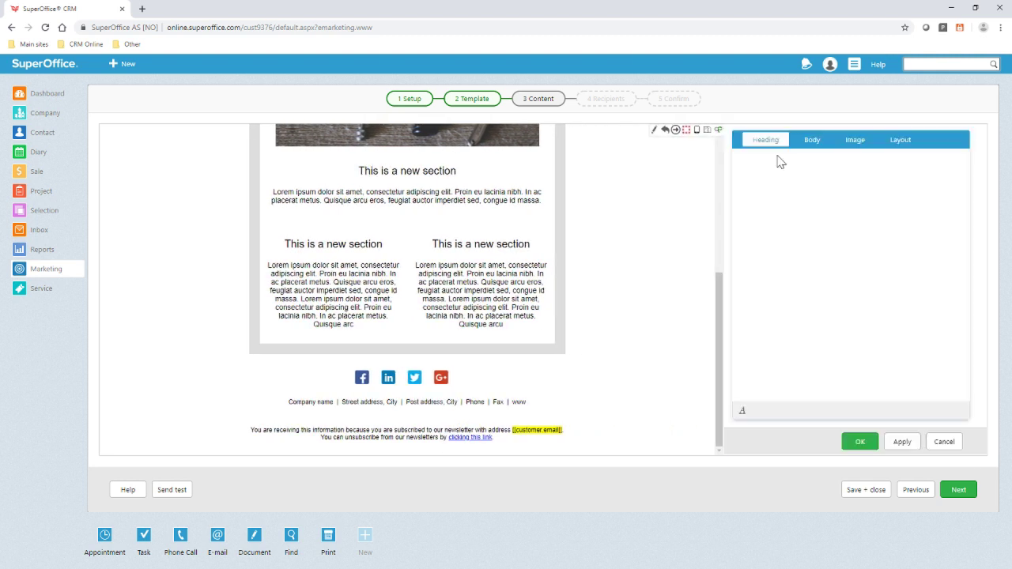
click(810, 142)
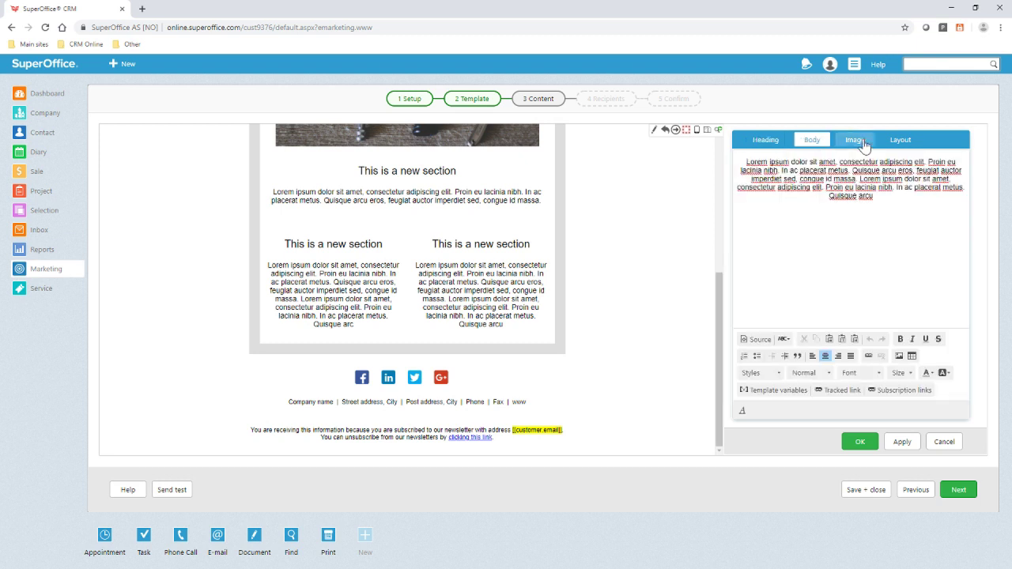
click(857, 141)
click(919, 146)
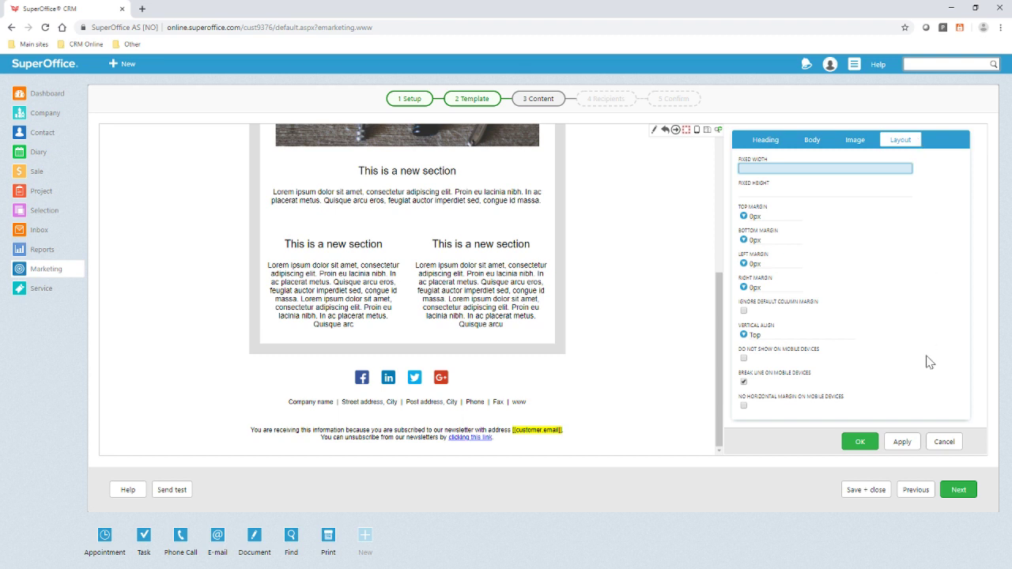
click(945, 446)
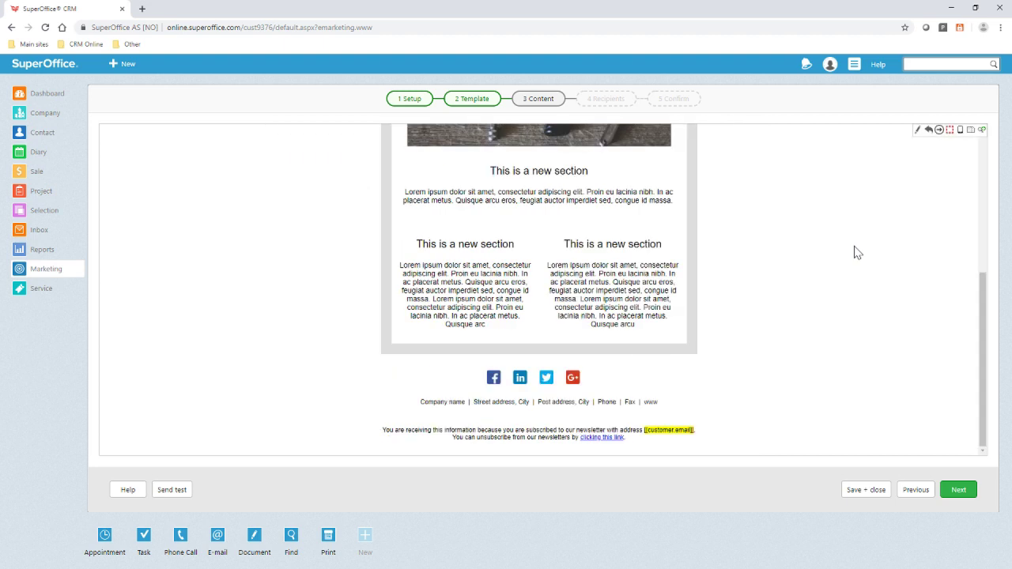
- Preview the email with block outlines and at mobile width, then return to desktop view
click(950, 131)
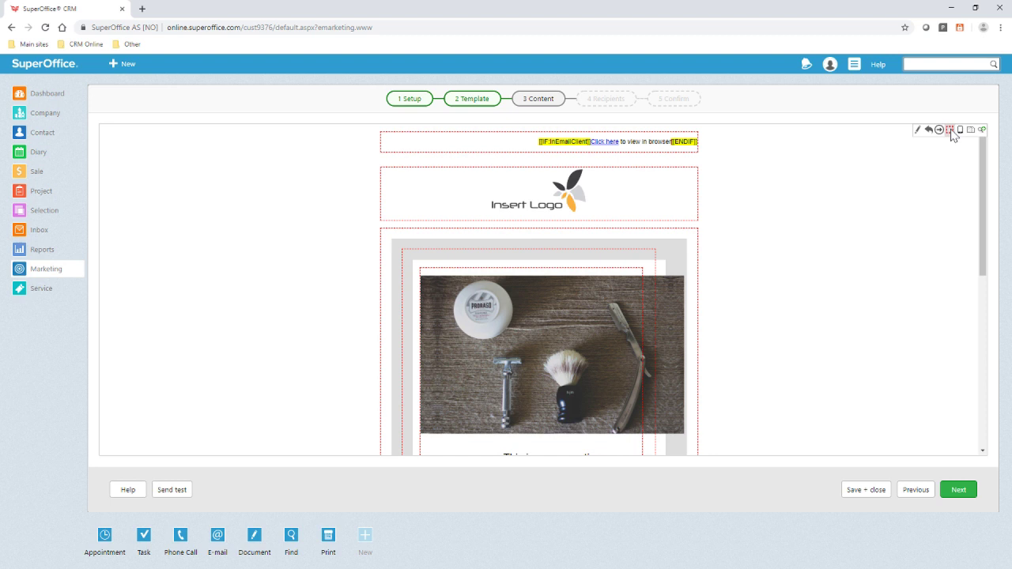
click(960, 131)
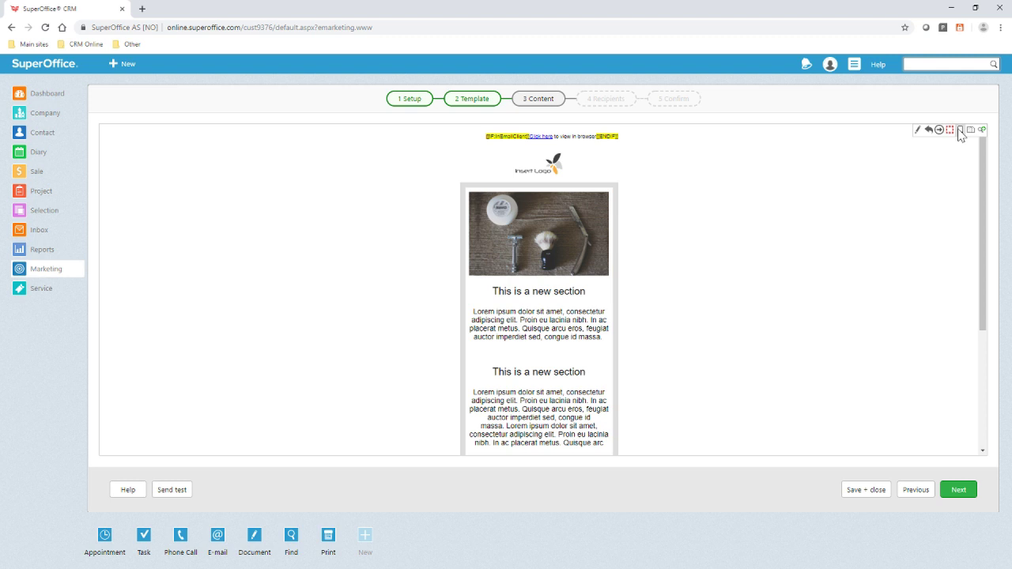
click(959, 129)
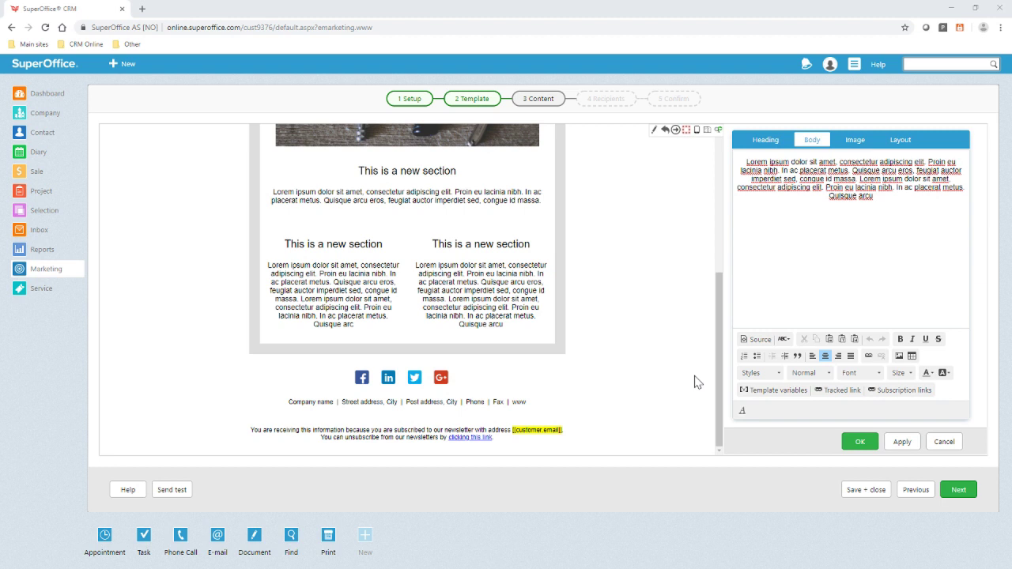
click(827, 396)
click(892, 274)
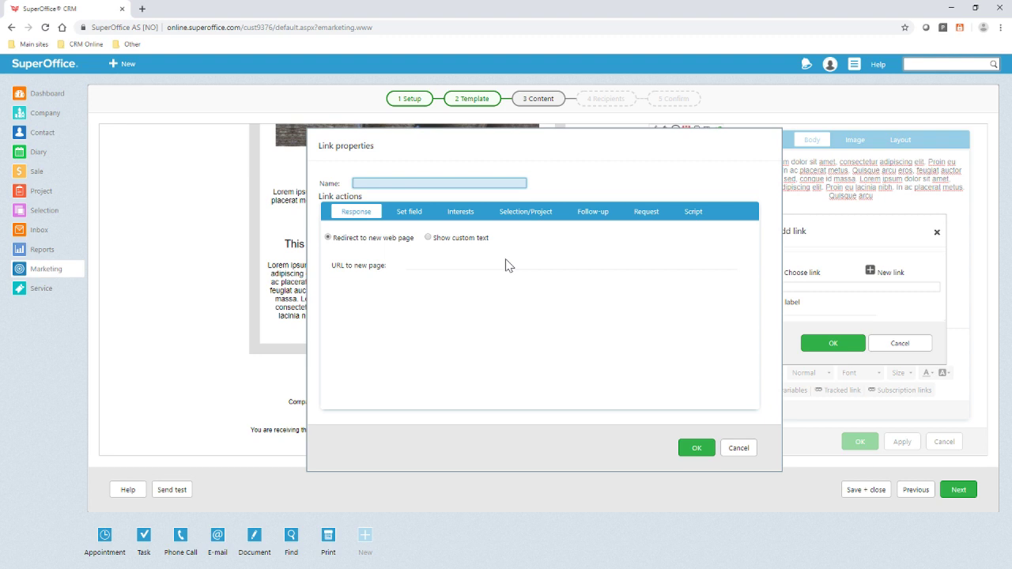
text(Product update offer)
click(507, 266)
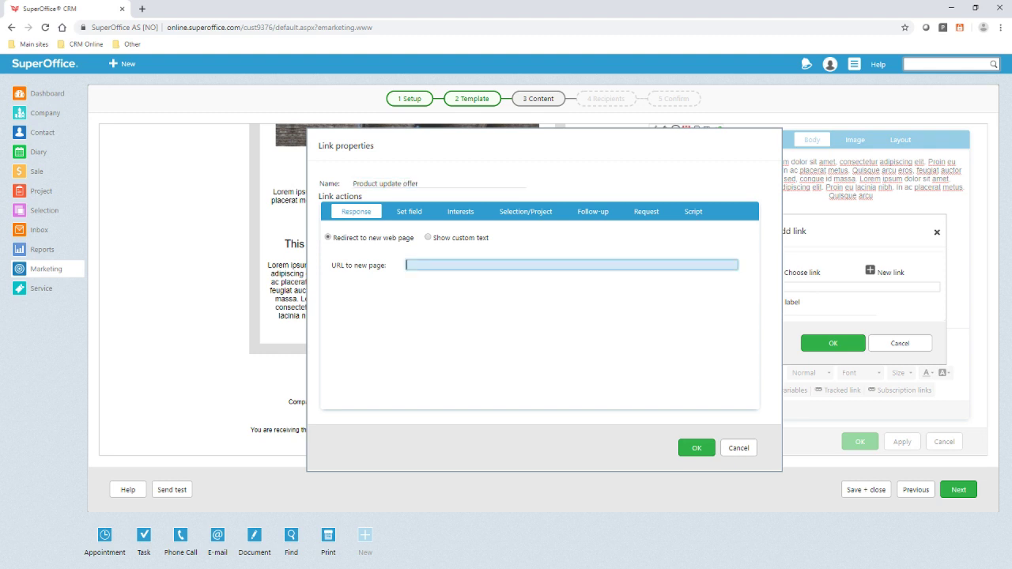
text(http://www.company.com/productoffer)
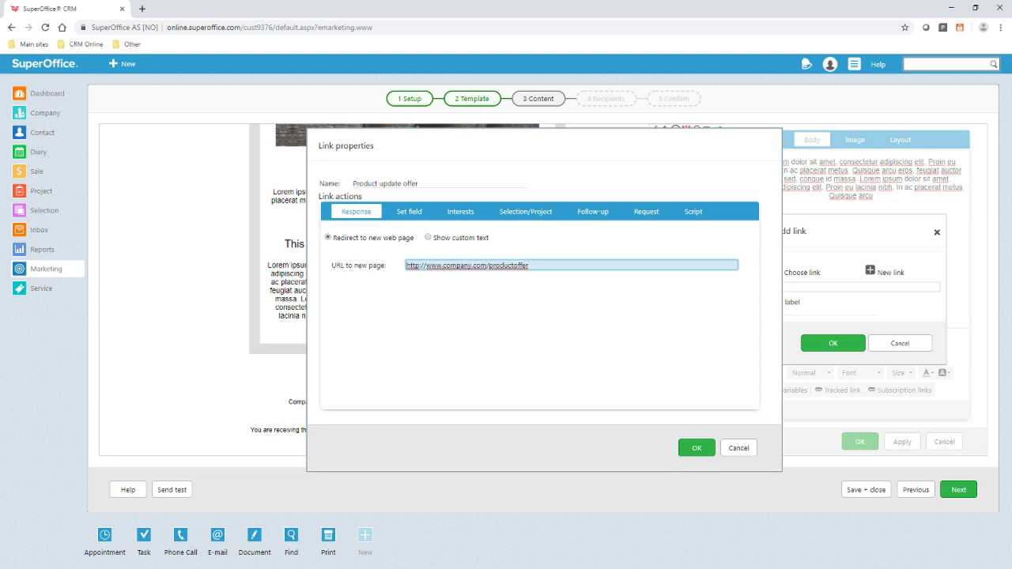
- Make clicks on the link set the Product Offer interest
click(459, 213)
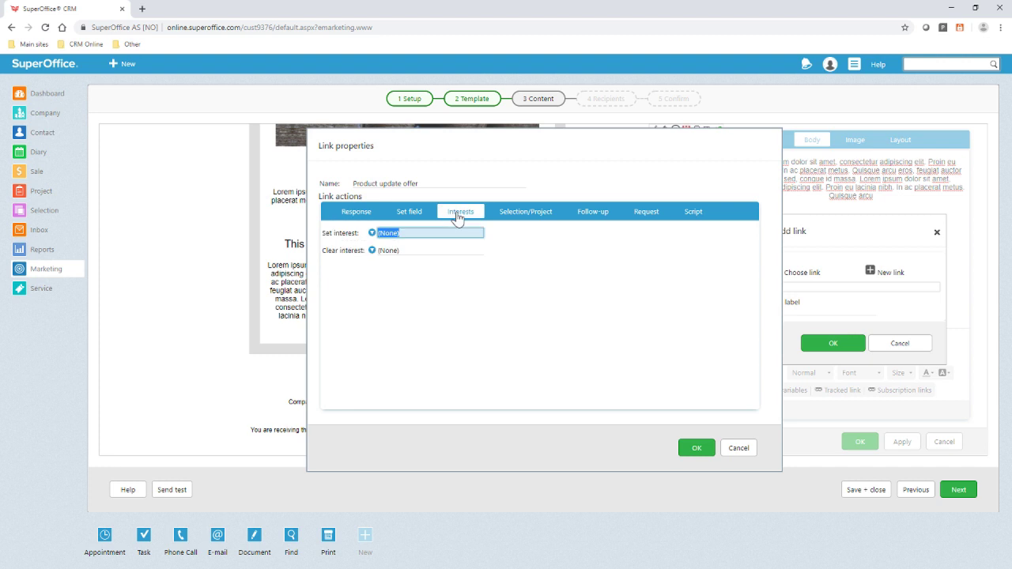
click(447, 233)
scroll(433, 260, down, 1)
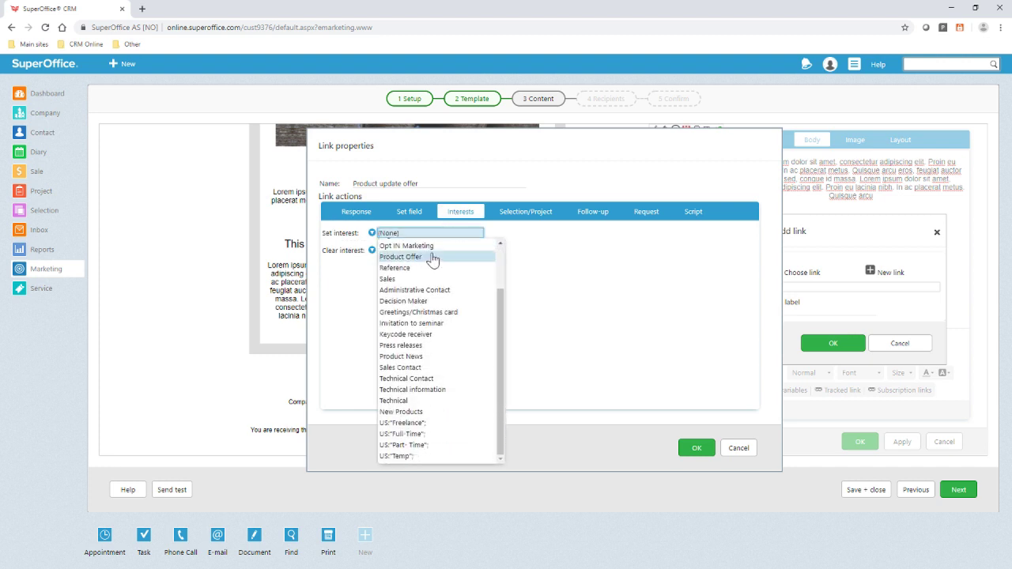
click(431, 257)
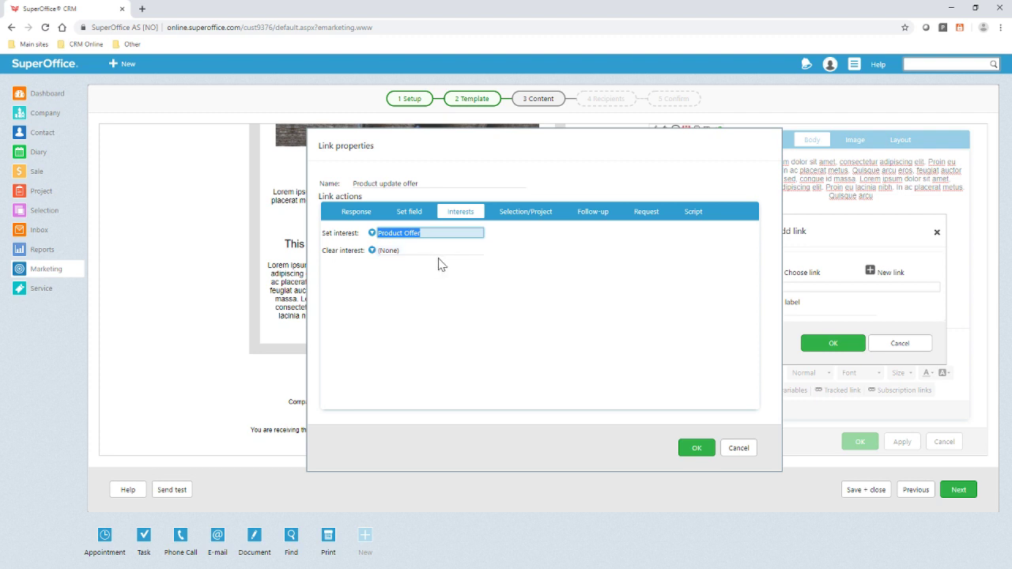
- Enable a Phone-Out follow-up 'Click through trom product offer mailing' under project Q2 Product Offer
click(587, 213)
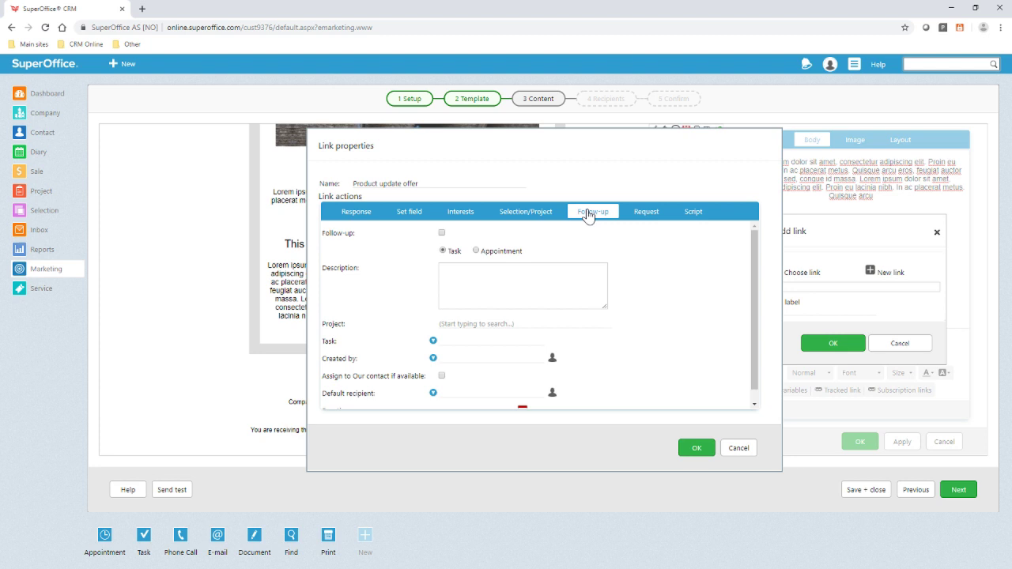
click(441, 234)
click(474, 281)
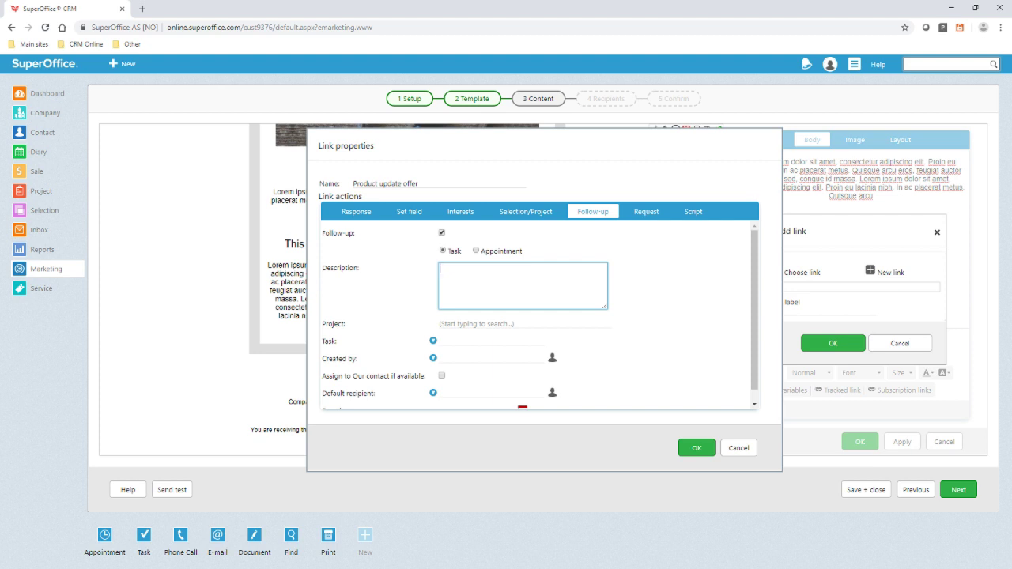
text(Click through t)
text(rom product offer mailing)
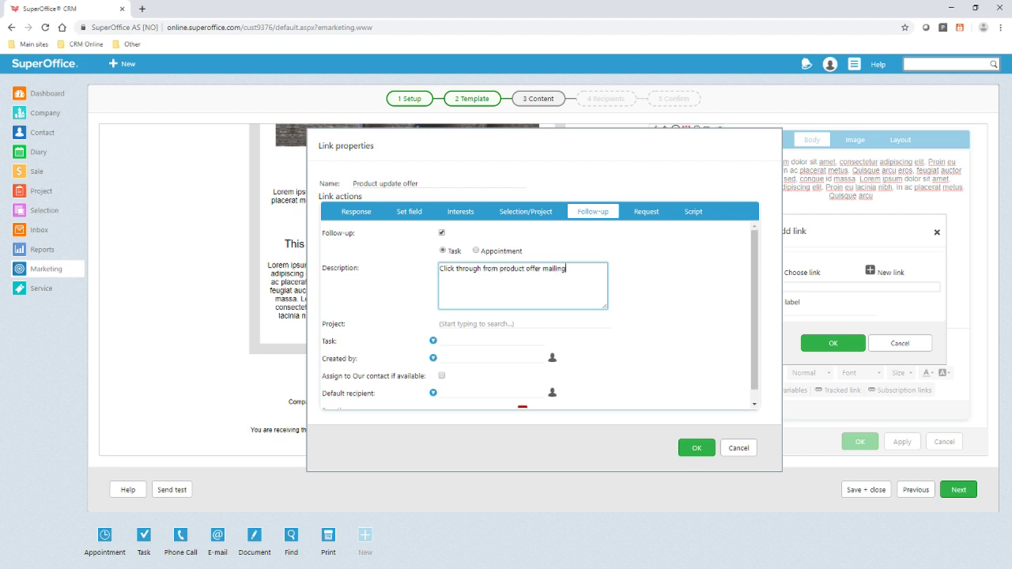
click(461, 323)
click(461, 323)
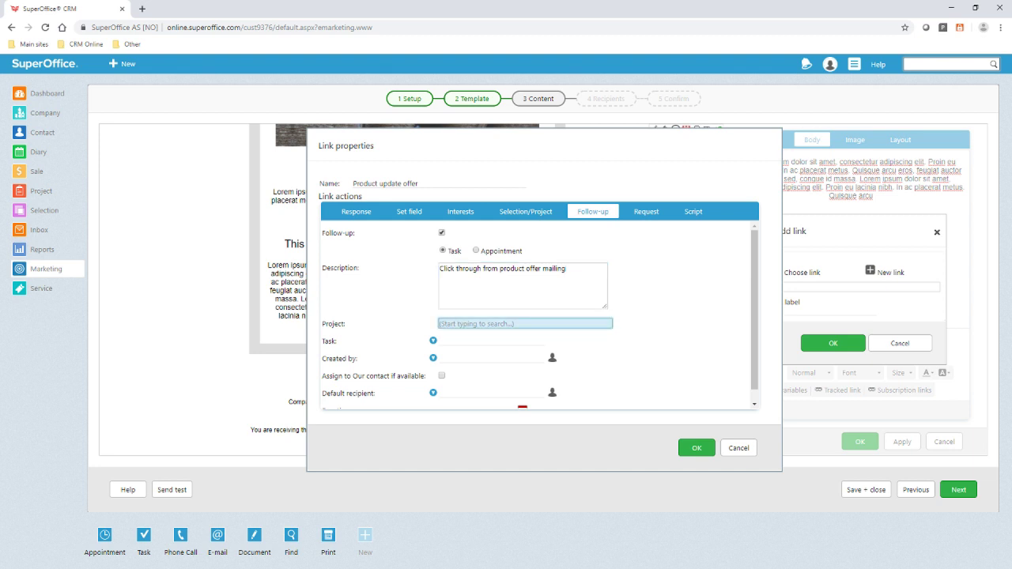
text(g2)
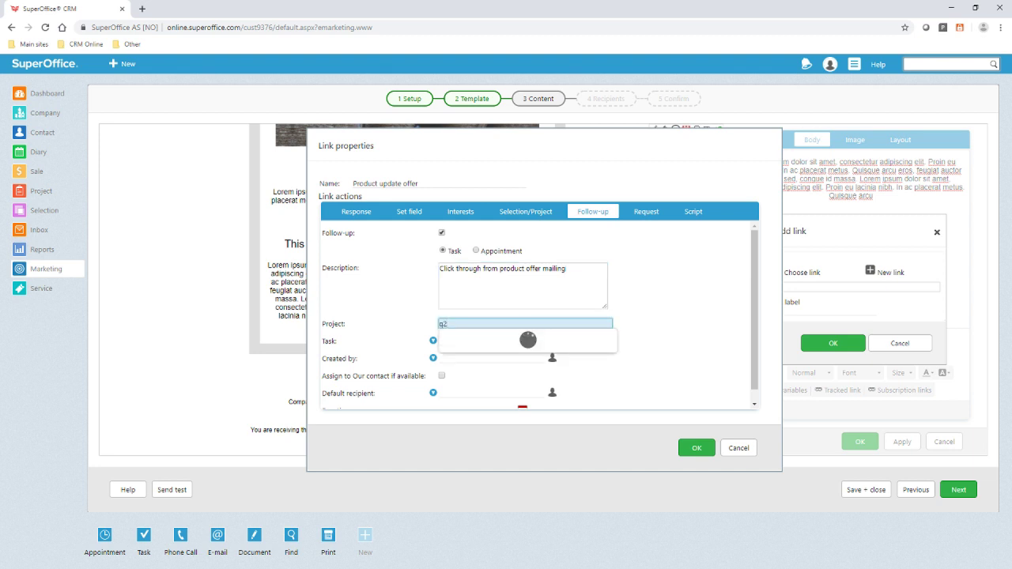
click(471, 338)
click(490, 341)
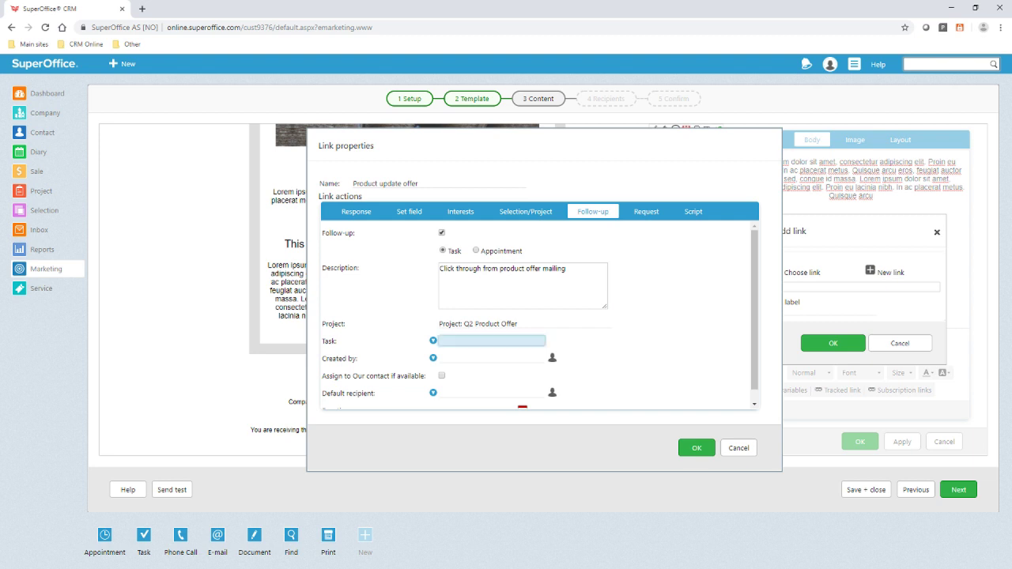
click(481, 232)
- Set the follow-up's creator, assignment to our contact, default recipient and a 0h 0m duration
click(461, 358)
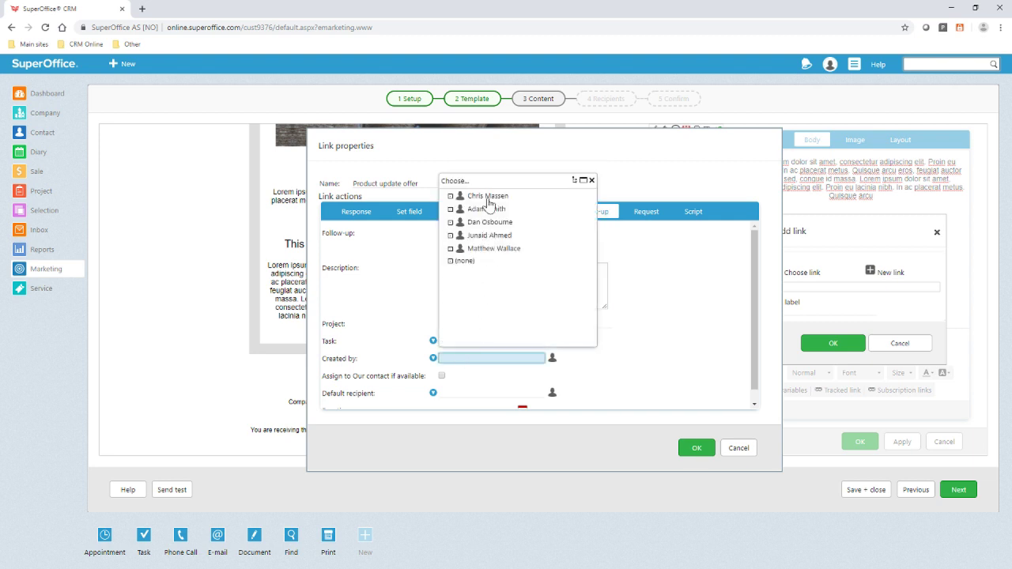
click(490, 198)
click(442, 377)
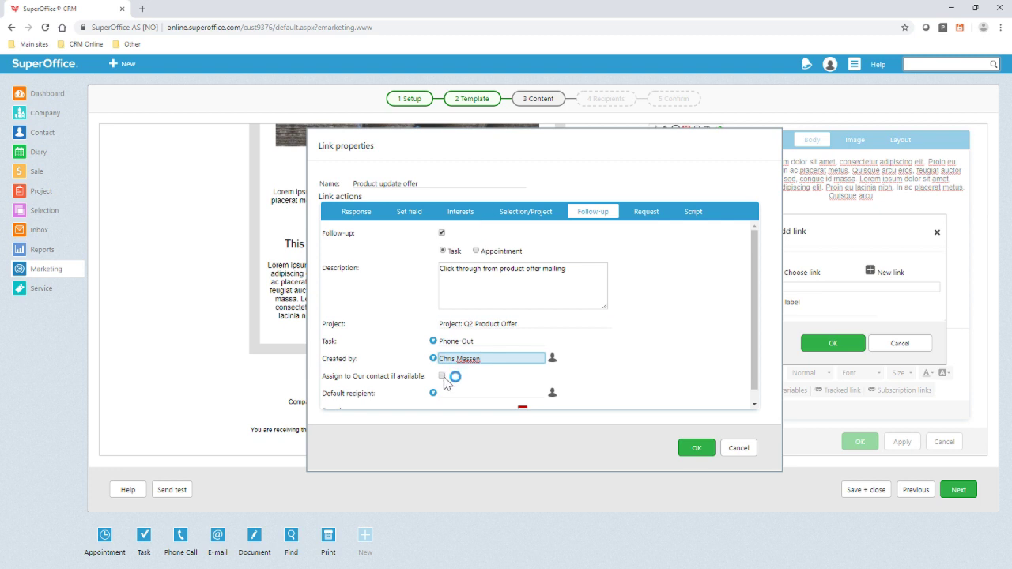
click(471, 392)
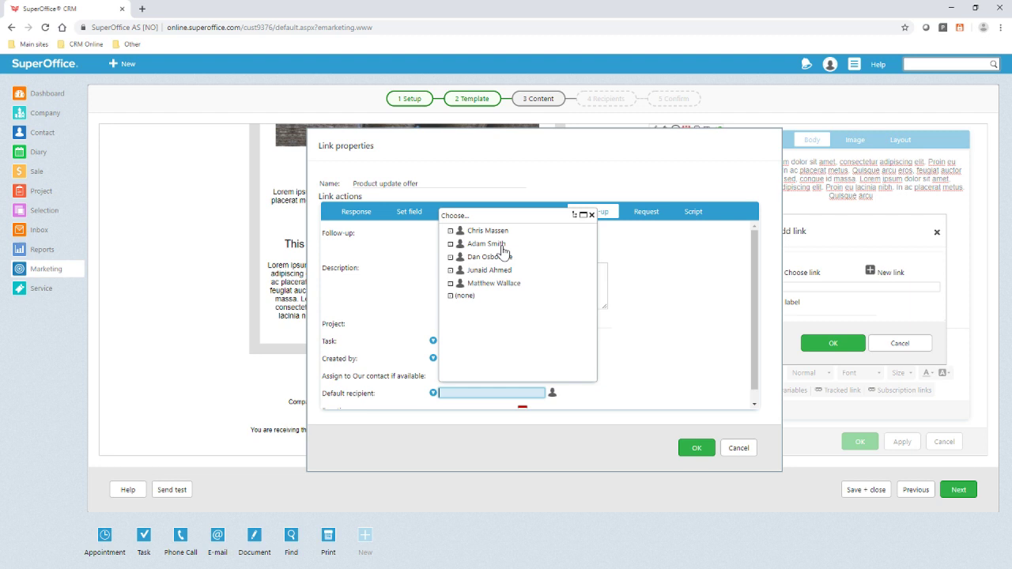
click(498, 247)
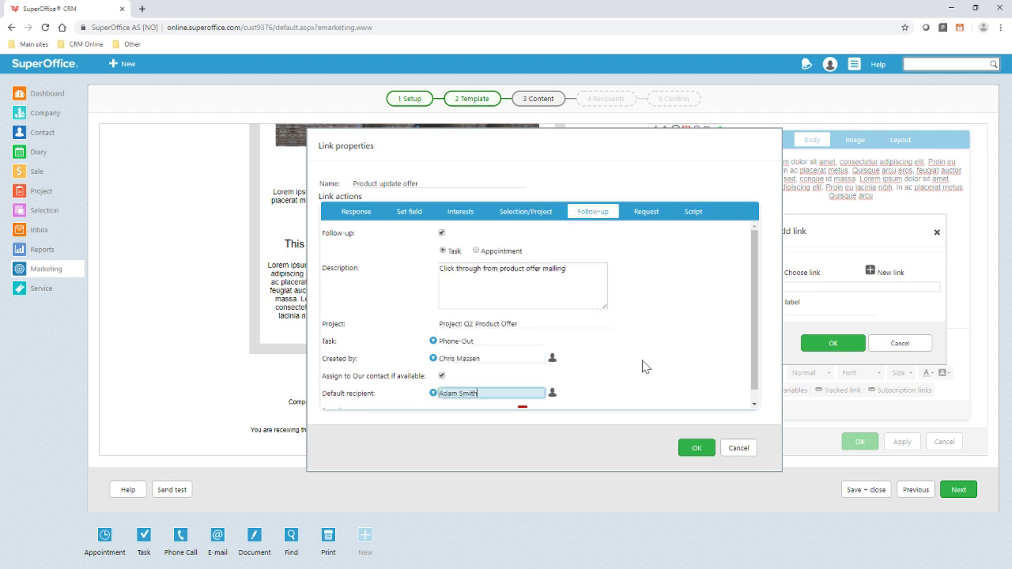
scroll(642, 366, down, 1)
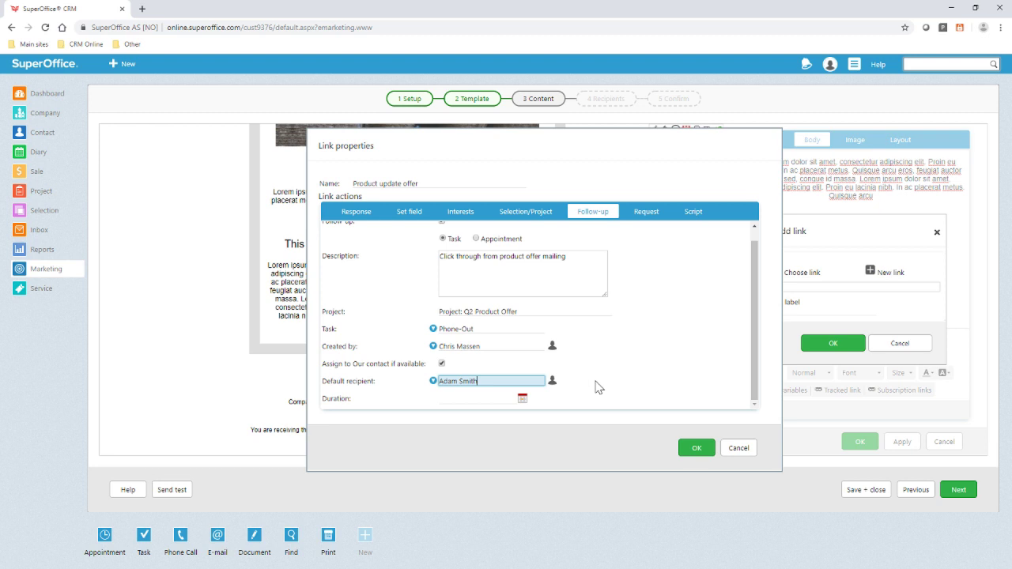
click(521, 399)
click(544, 453)
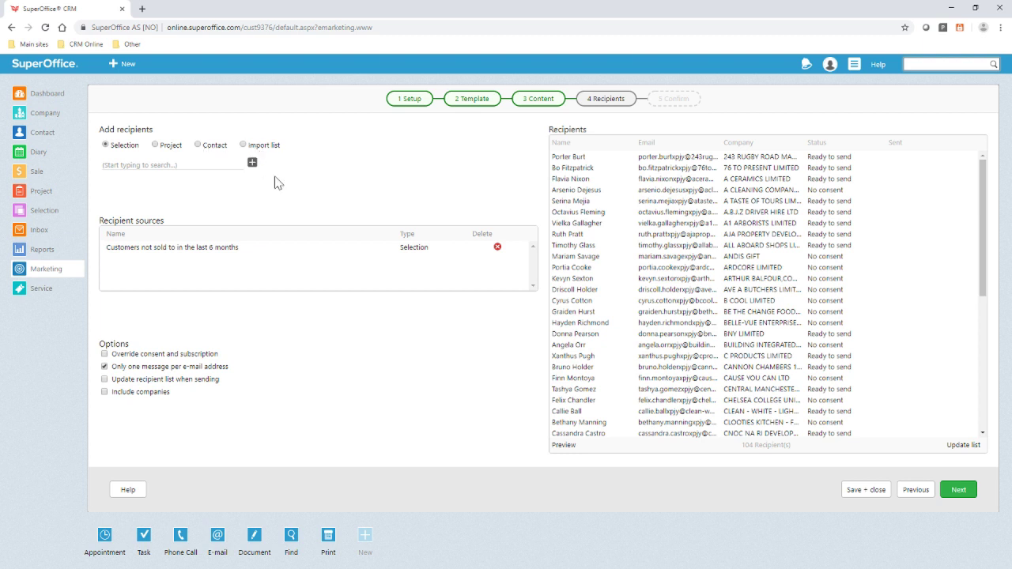
- Advance the mailing to the Confirm step summarising 48 recipients
click(966, 493)
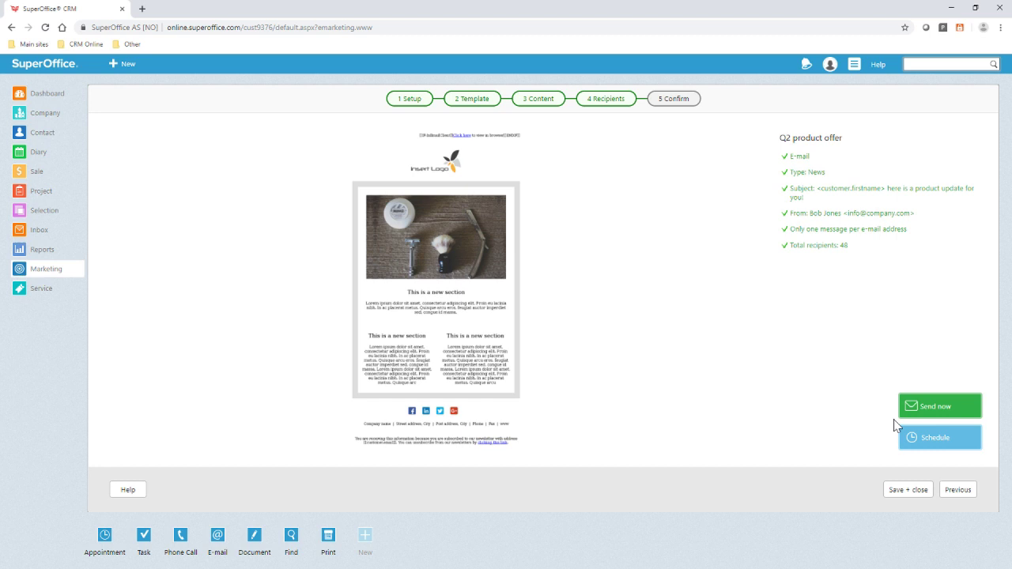
- Back out of scheduling and save and close the mailing unsent
click(921, 437)
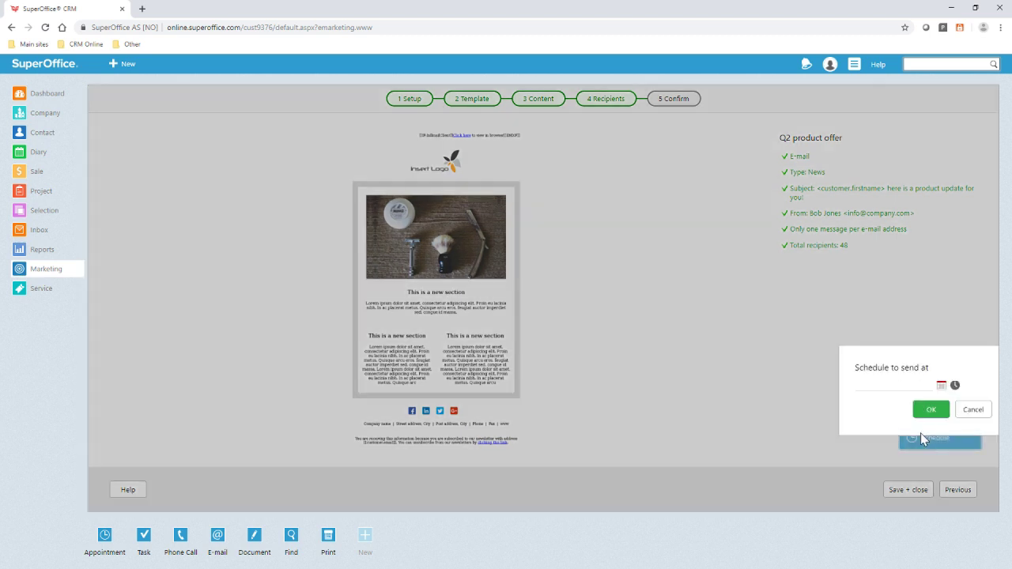
click(974, 411)
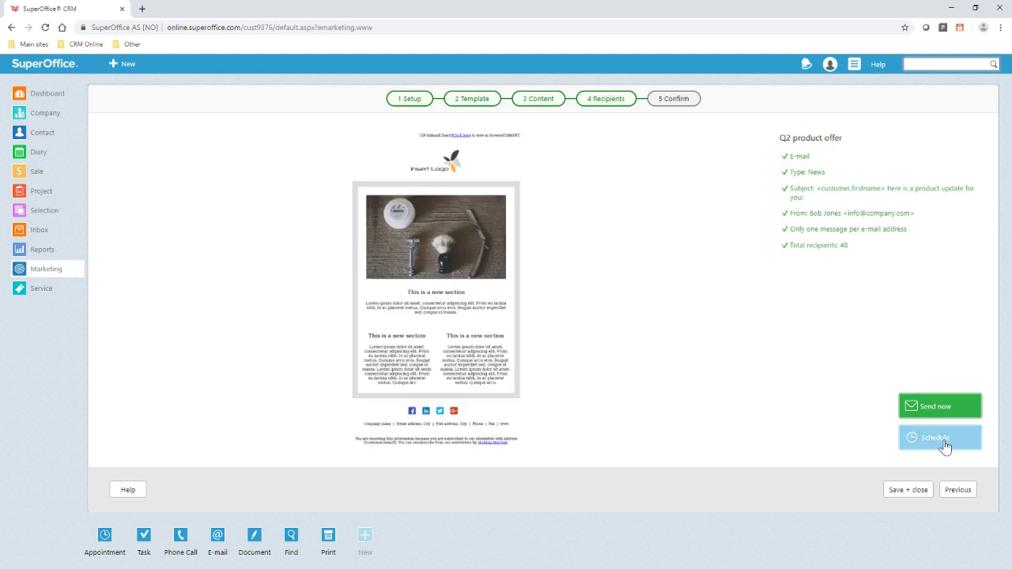
click(907, 491)
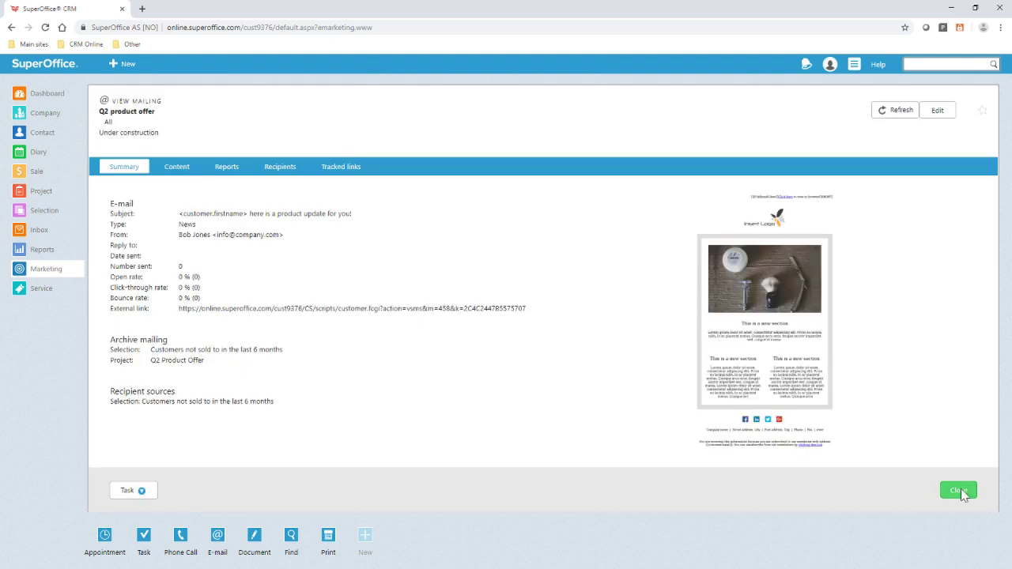
- Open the sent Product Offer done mailing and view its Reports charts
click(958, 491)
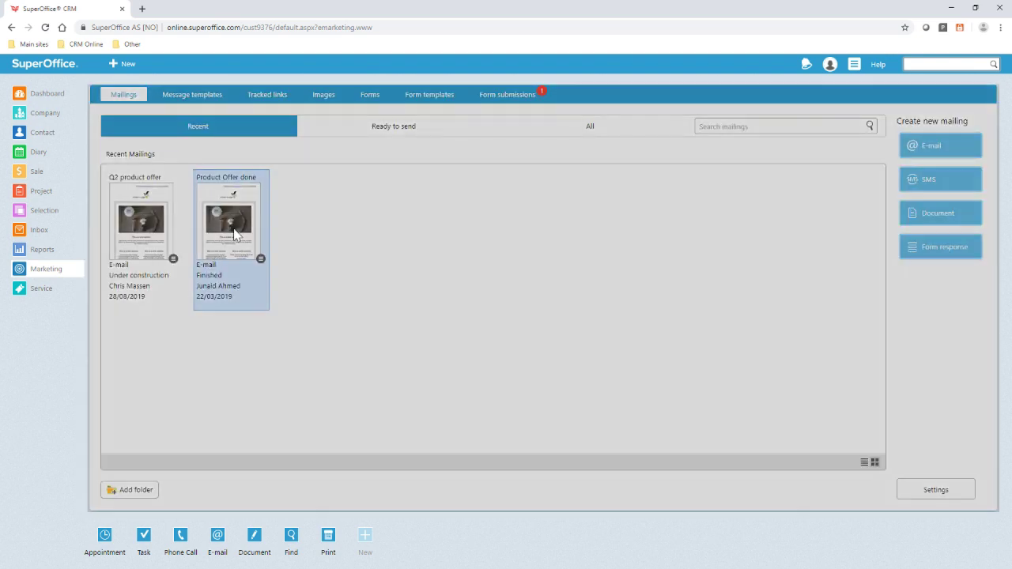
click(234, 234)
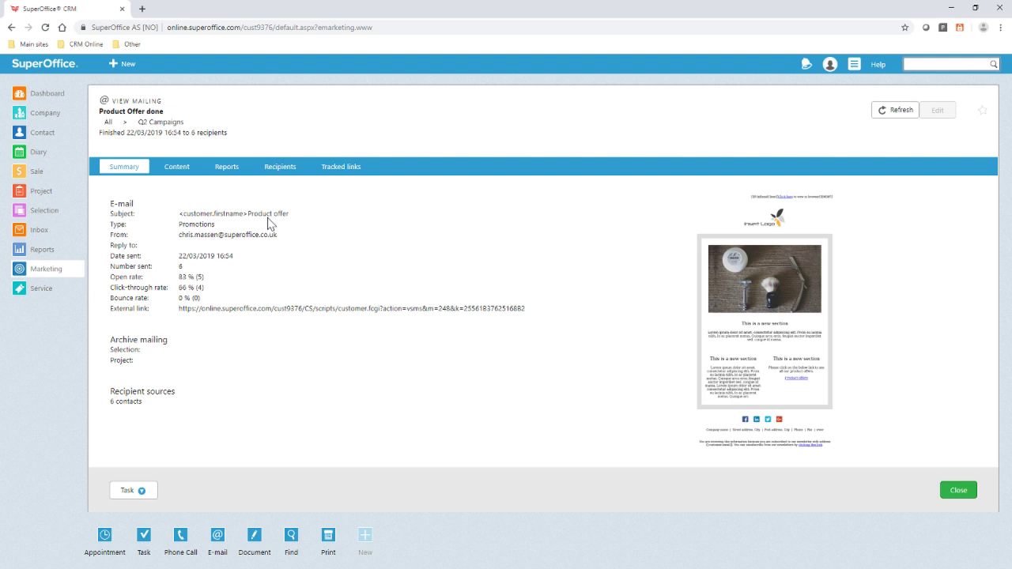
click(231, 168)
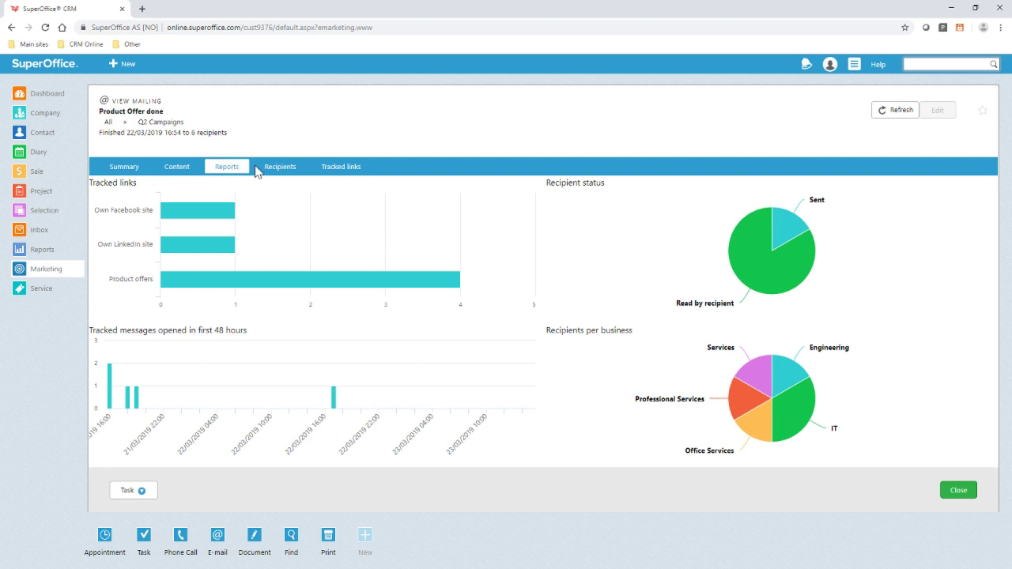
- Review the mailing's recipients, then its tracked links with Product offers at 4 hits
click(263, 171)
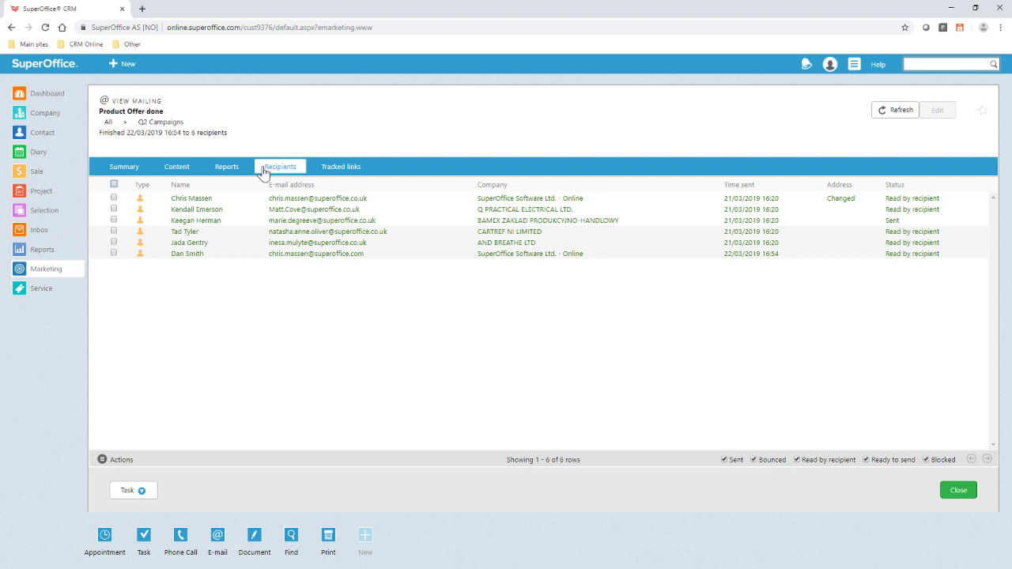
click(327, 173)
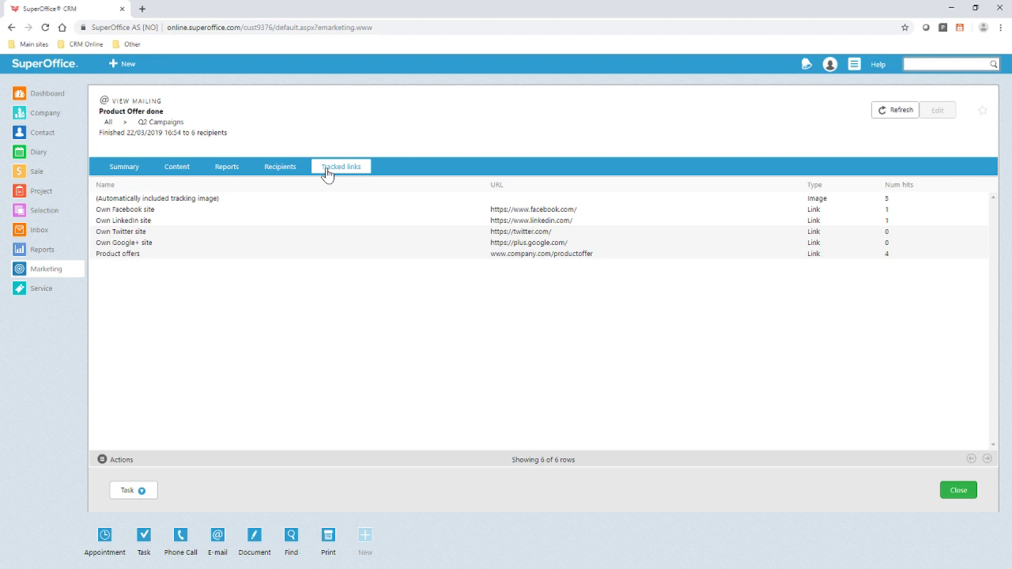
- Open the Product offers tracked link's clickers and check the available Actions for them
click(235, 259)
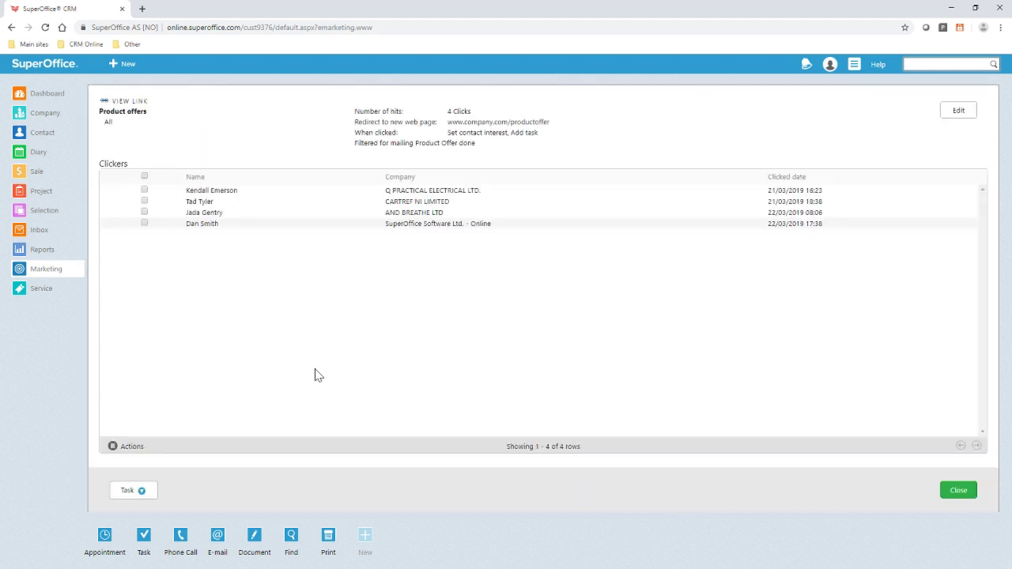
click(116, 447)
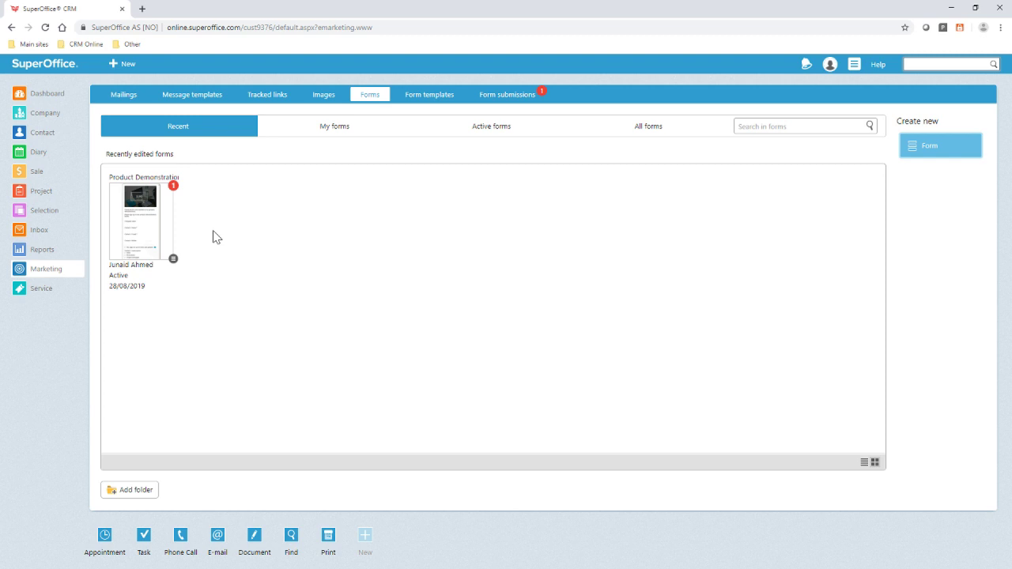
- Open the Product Demonstration form in Edit form from its card menu
click(173, 258)
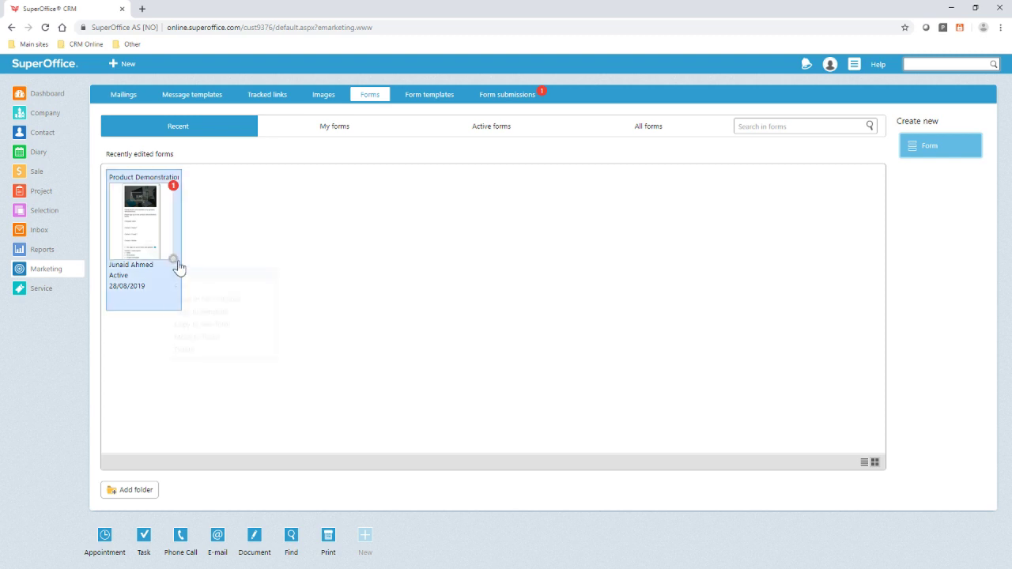
click(182, 289)
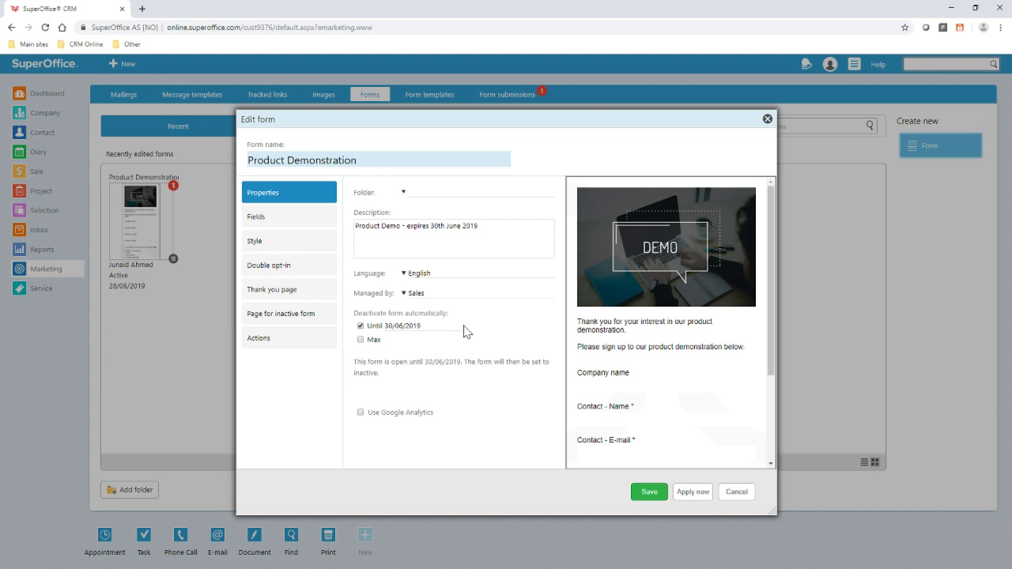
- Review the form's fields, style, double opt-in, thank-you and inactive pages, and submission actions
click(314, 217)
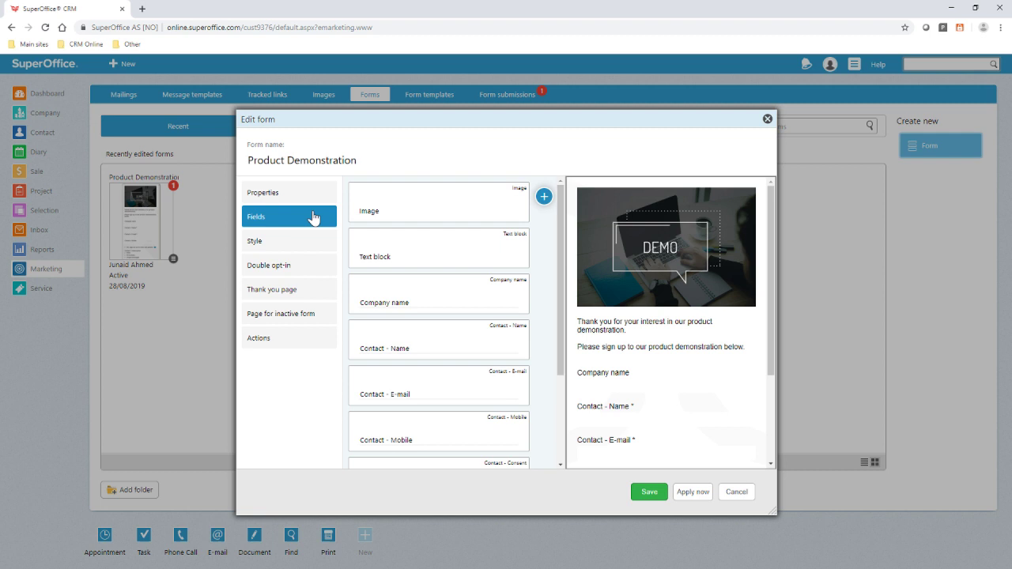
click(301, 250)
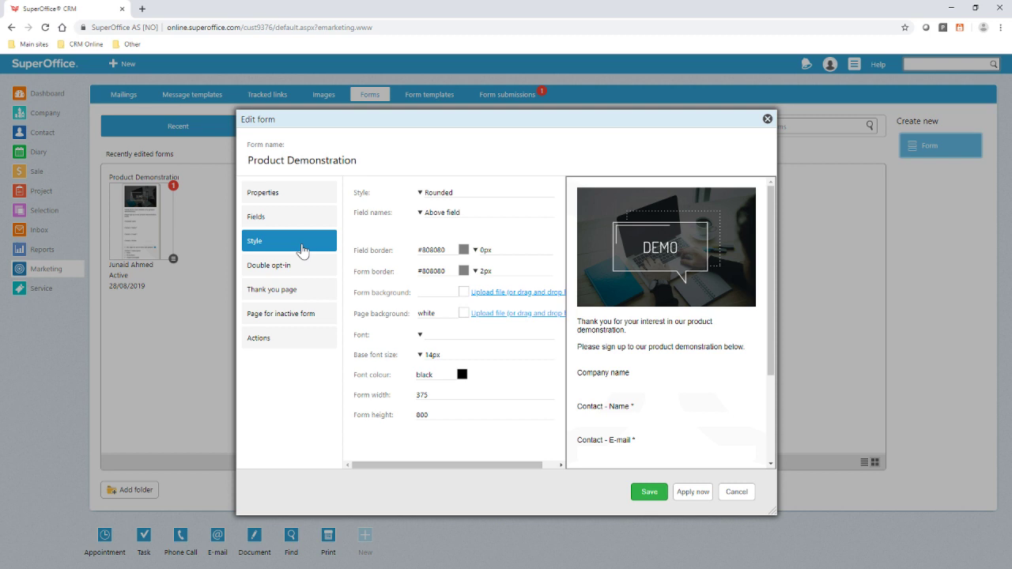
click(294, 268)
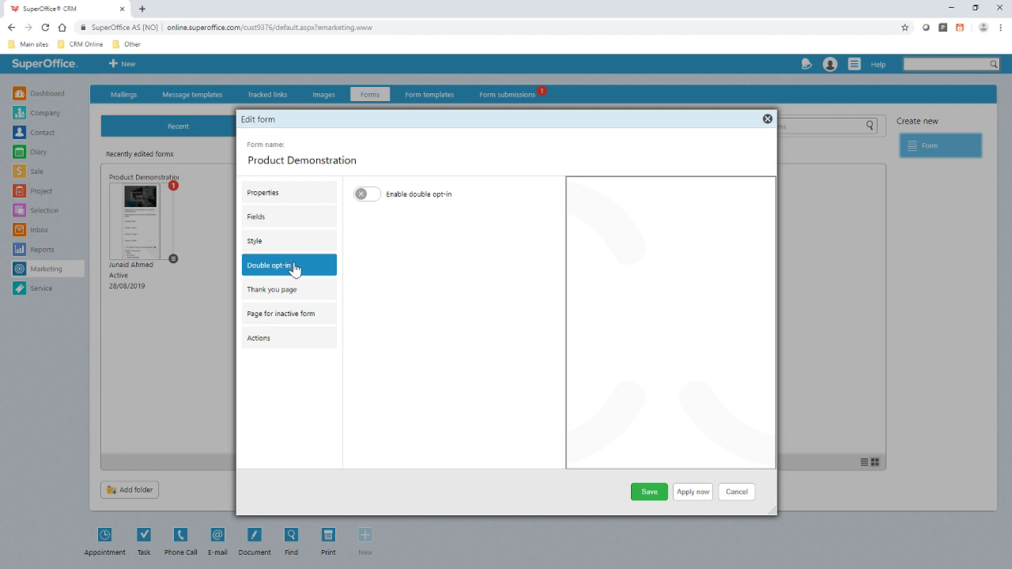
click(291, 290)
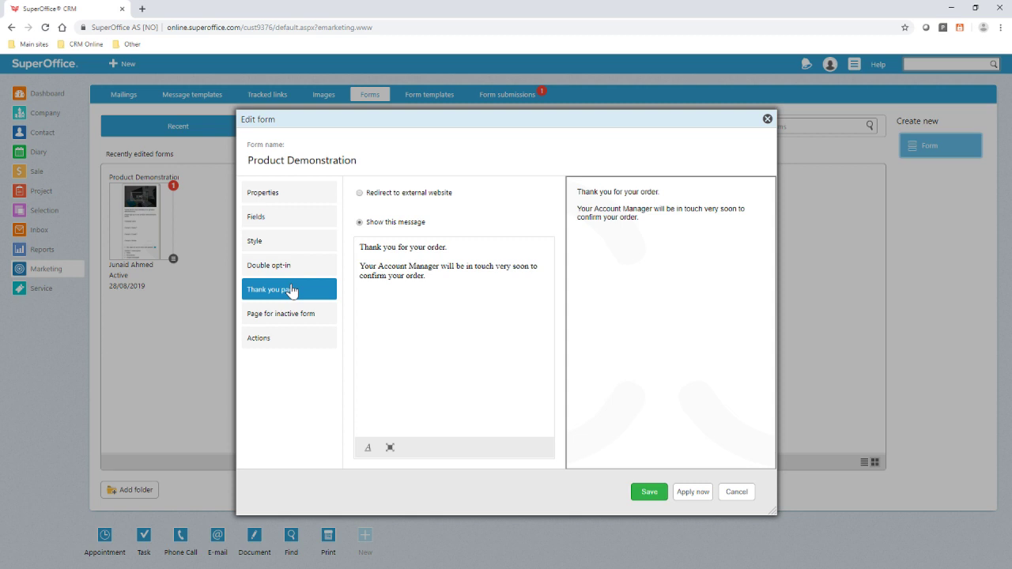
click(289, 315)
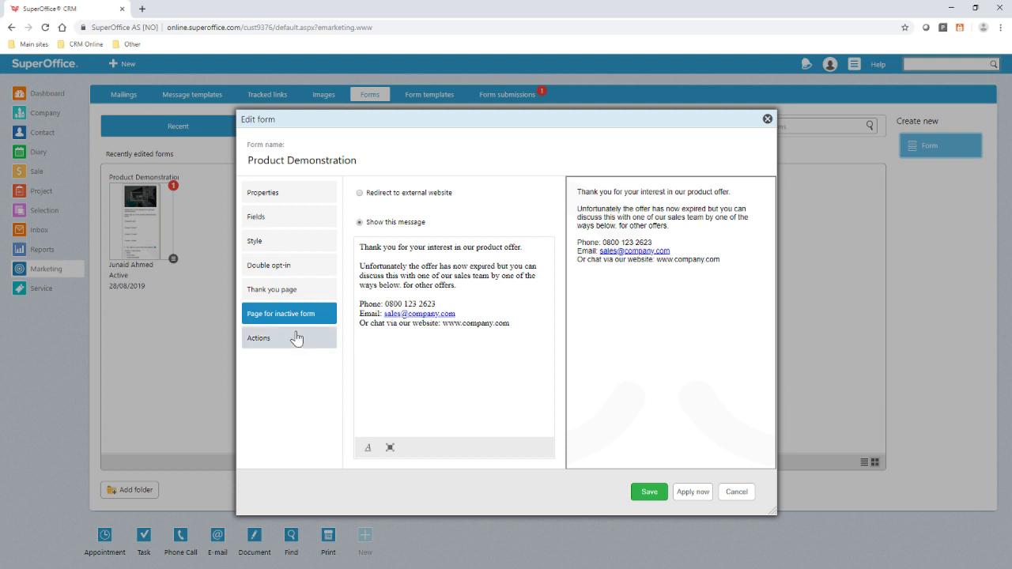
click(296, 338)
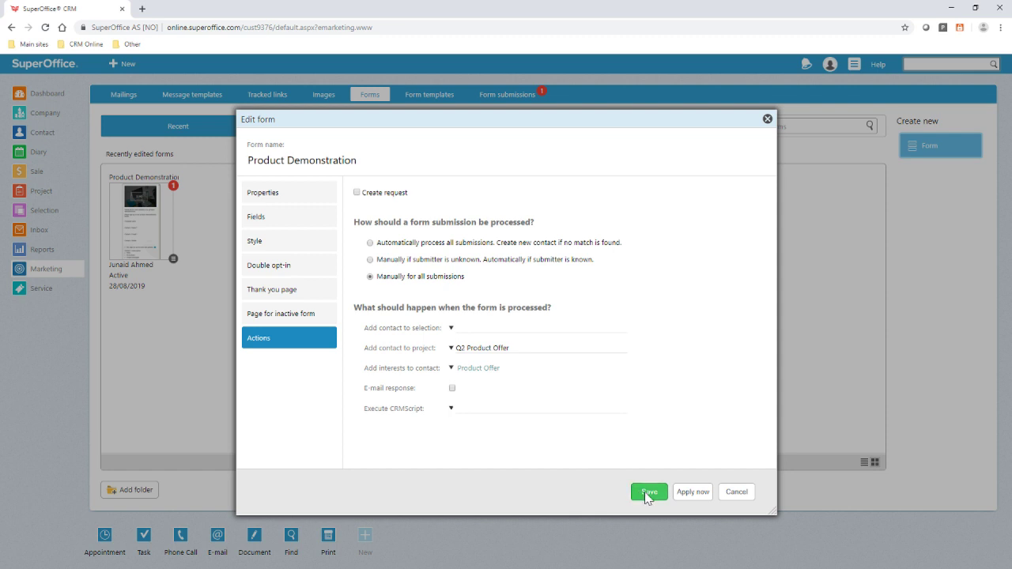
- Save the form changes and open the Product Demonstration form's Reports
click(640, 494)
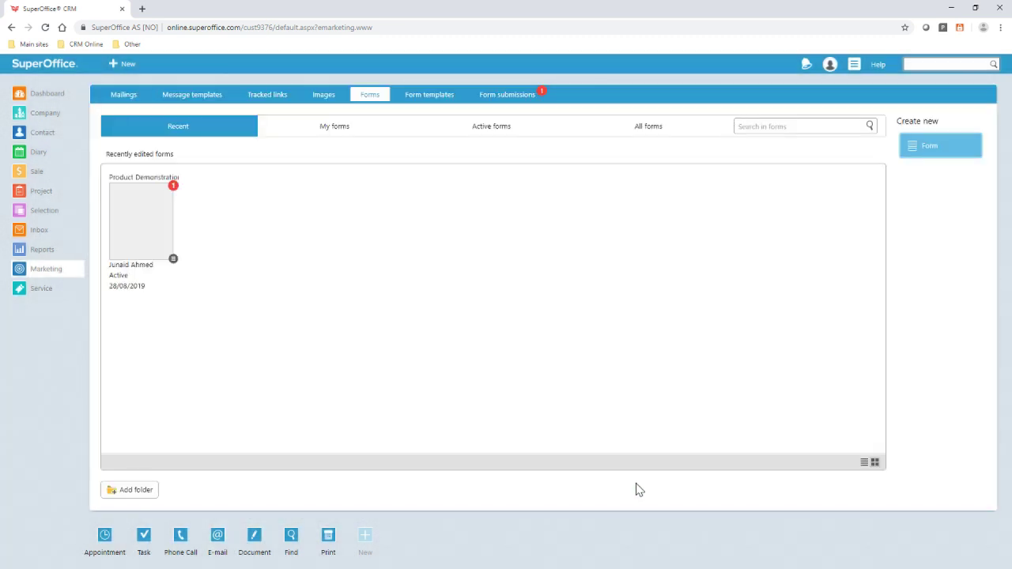
click(136, 242)
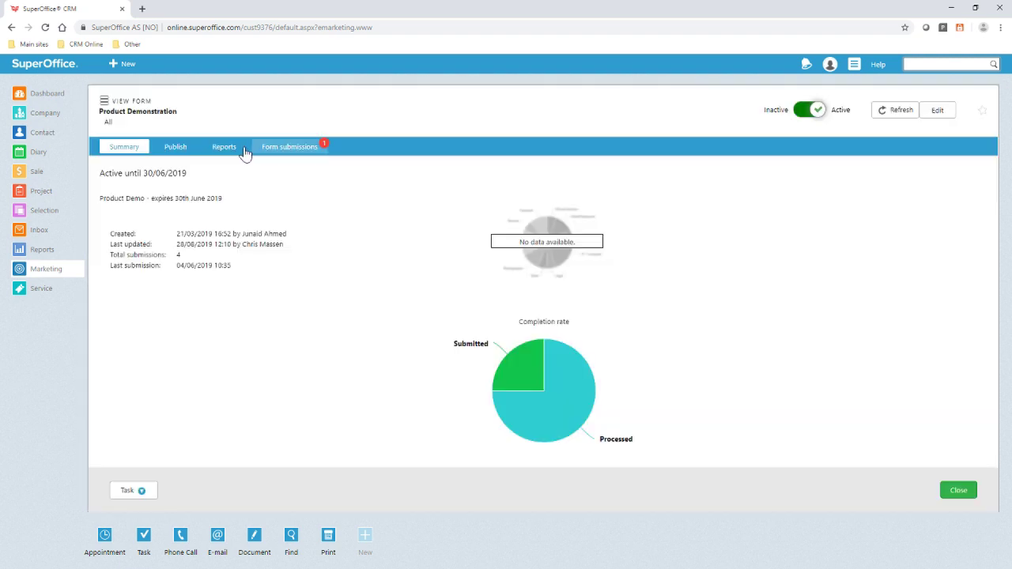
click(226, 147)
- List the Product Demonstration form's submissions: 04/06/2019 one Submitted, three Processed
click(273, 151)
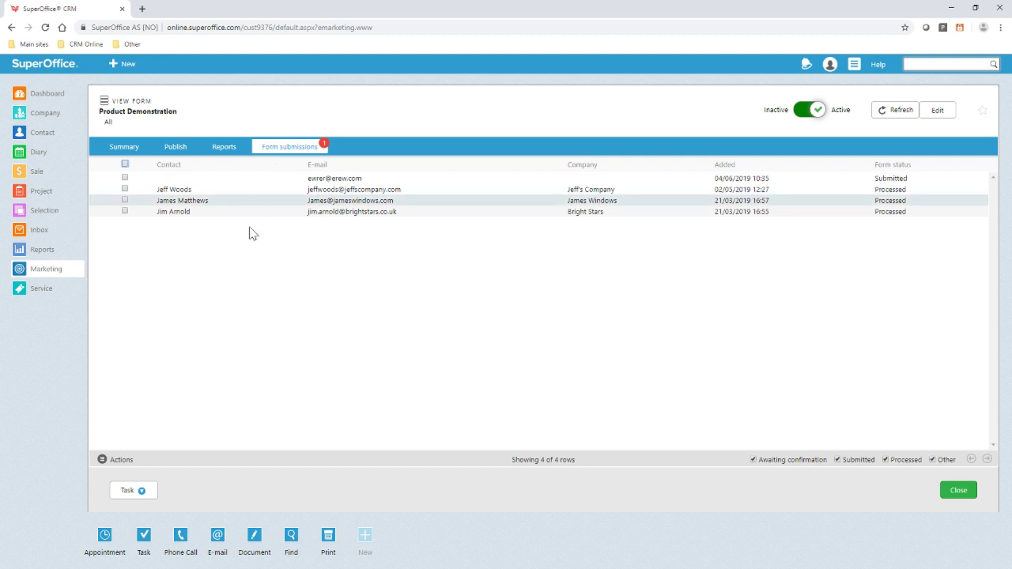
- Show the More licences sale, a 5,000 GBP lead for Media Limited
click(24, 180)
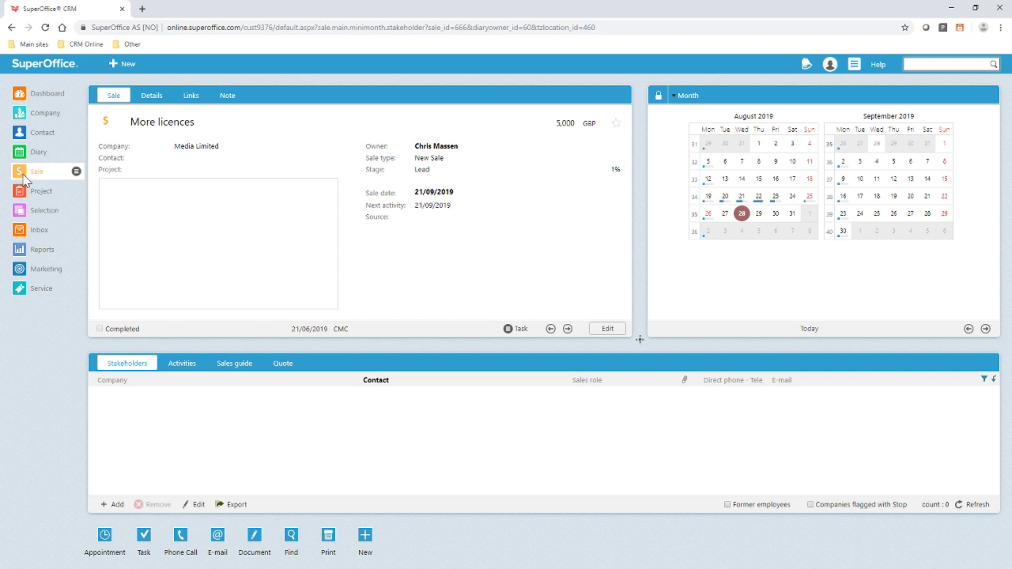